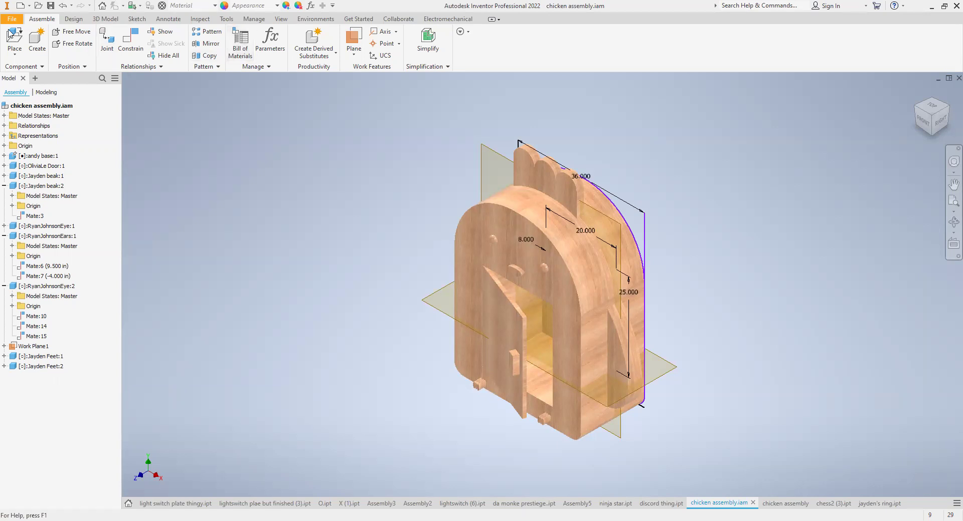
# Set the door part's description to "The door for the cabinet" in the chicken assembly's bill of materials.
pyautogui.click(242, 46)
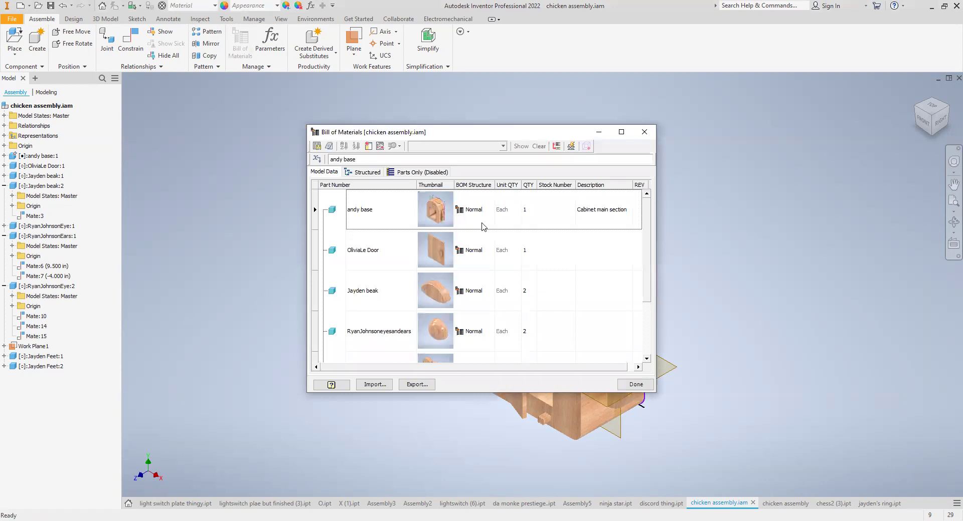
pyautogui.click(591, 258)
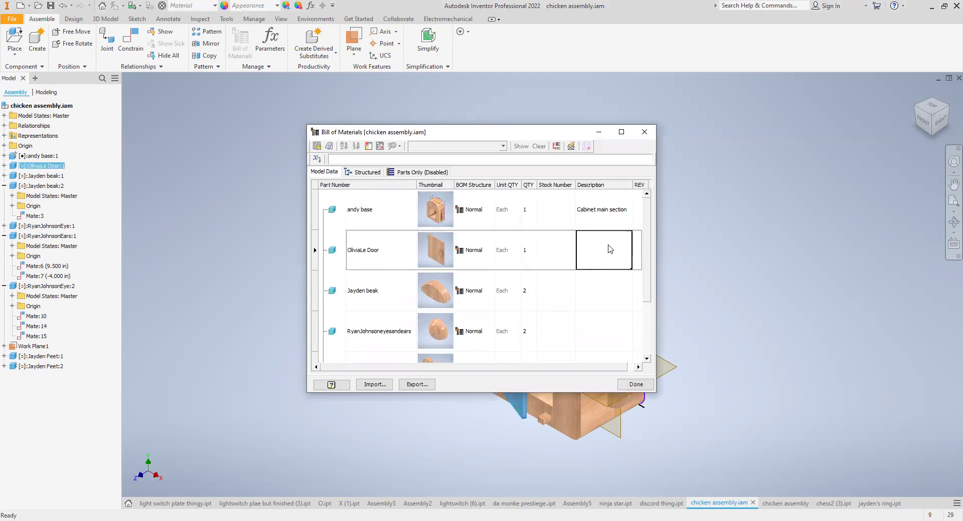
pyautogui.write('T')
pyautogui.write('The door for the')
pyautogui.write(' cabinet')
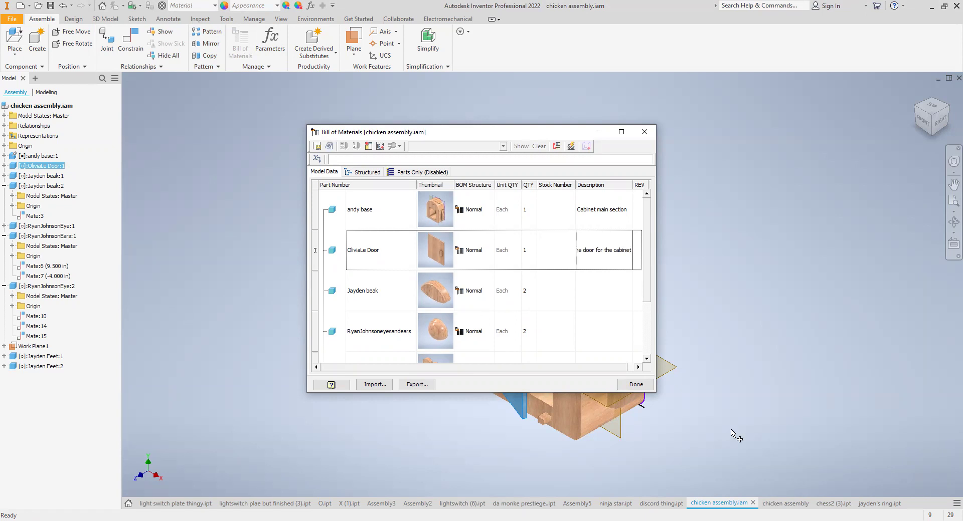
pyautogui.click(635, 385)
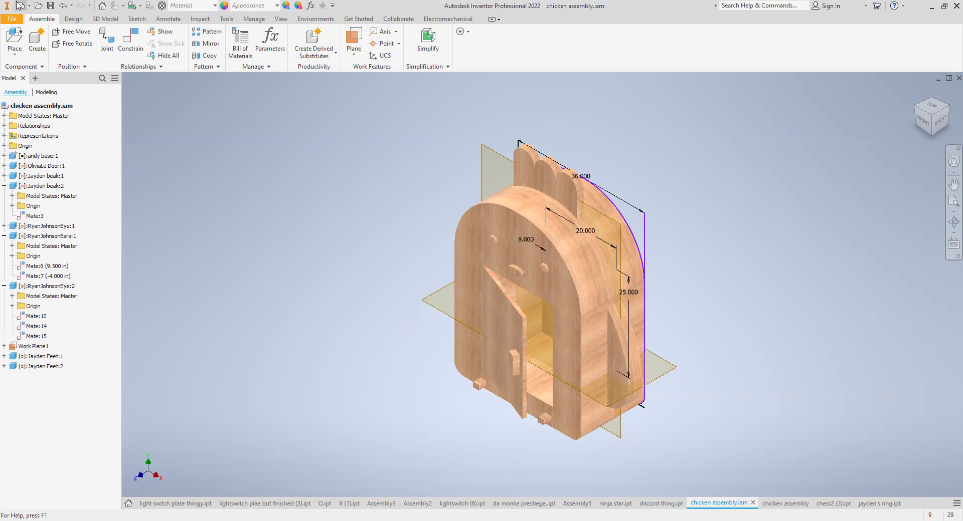
# Create a new drawing from the Standard.idw template and set its sheet size to A.
pyautogui.click(19, 5)
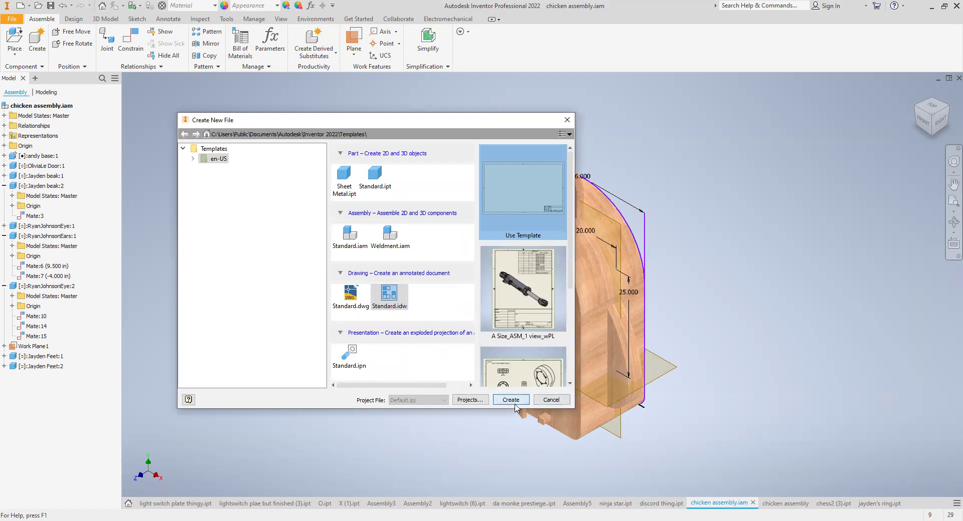
pyautogui.click(512, 401)
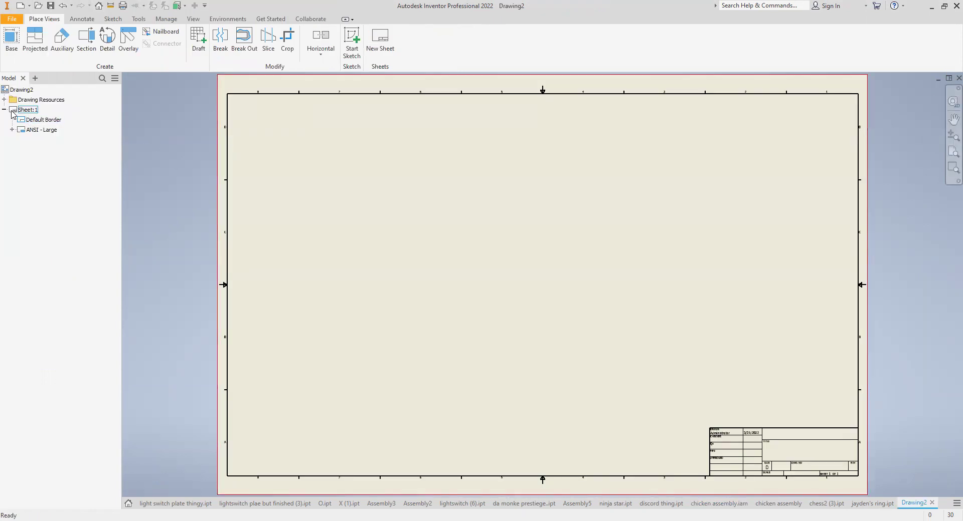
pyautogui.rightClick(13, 115)
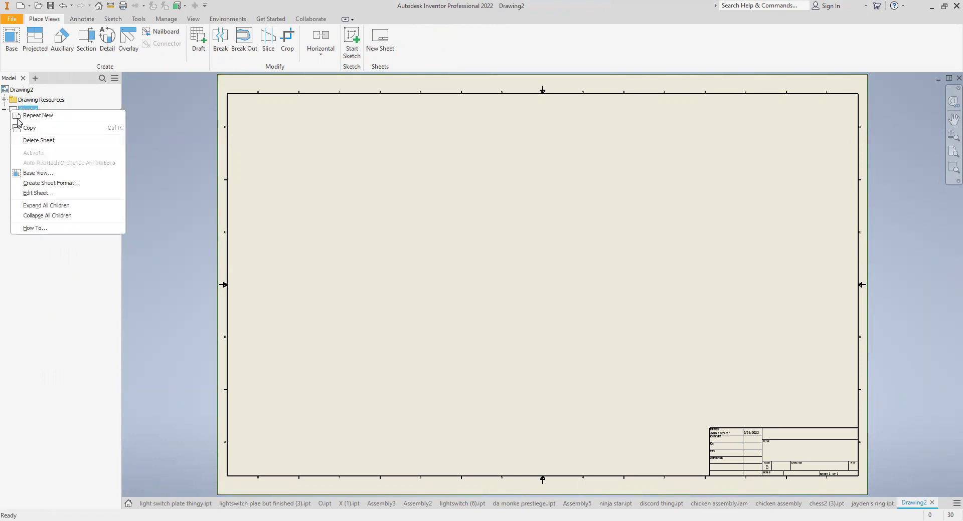
pyautogui.click(65, 201)
pyautogui.click(162, 142)
pyautogui.click(153, 149)
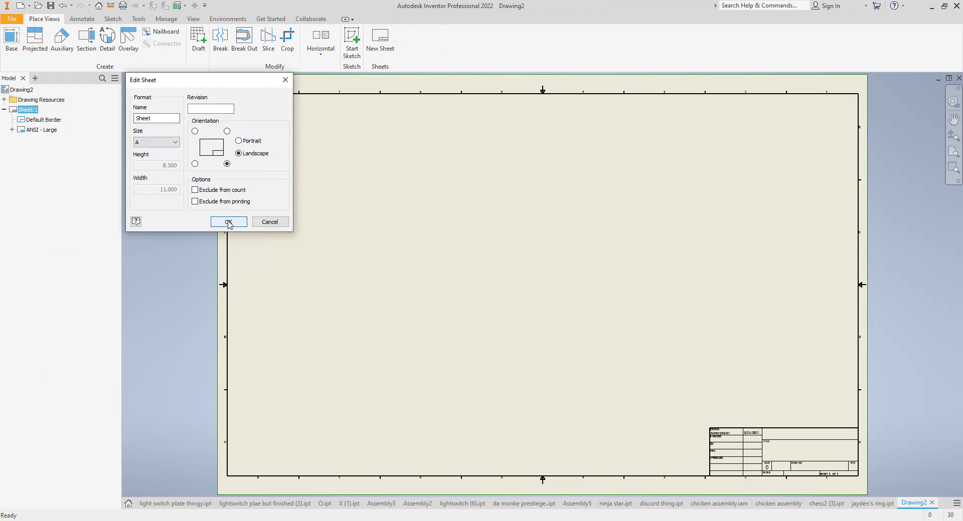
pyautogui.click(229, 222)
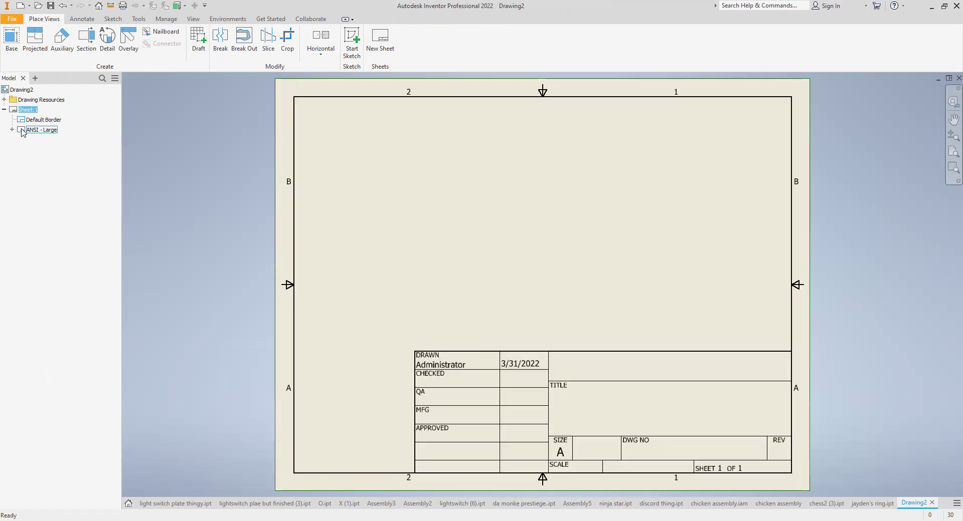
# Replace the sheet's ANSI - Large title block with the ANSI A title block.
pyautogui.rightClick(21, 129)
pyautogui.click(38, 146)
pyautogui.click(4, 100)
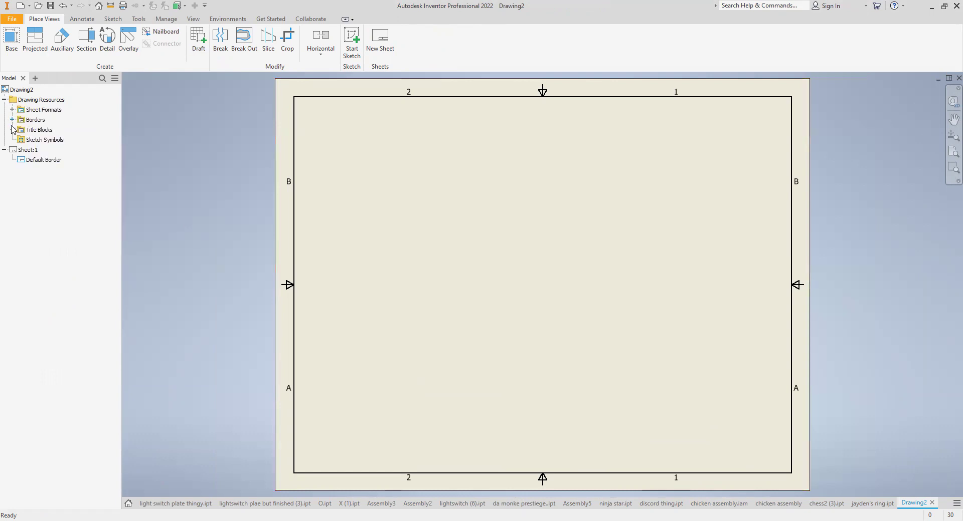
pyautogui.click(12, 130)
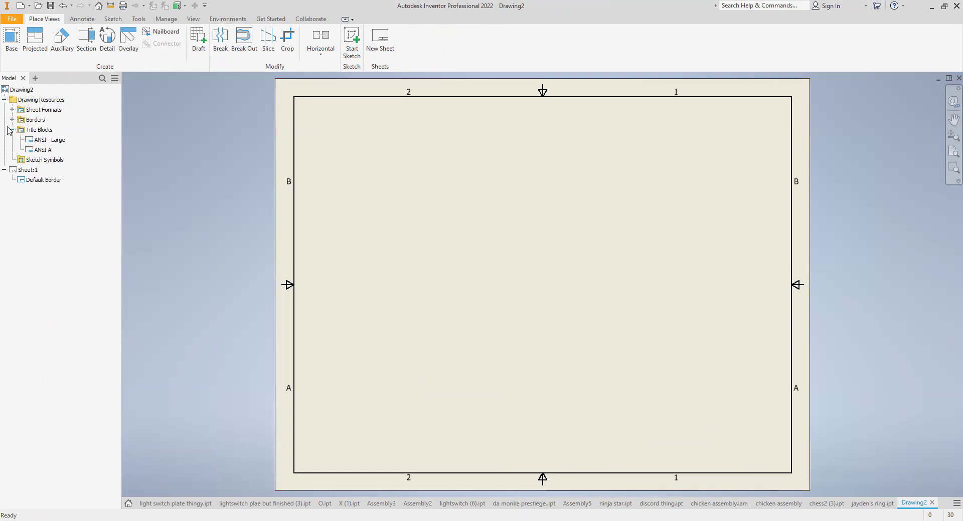
pyautogui.doubleClick(41, 150)
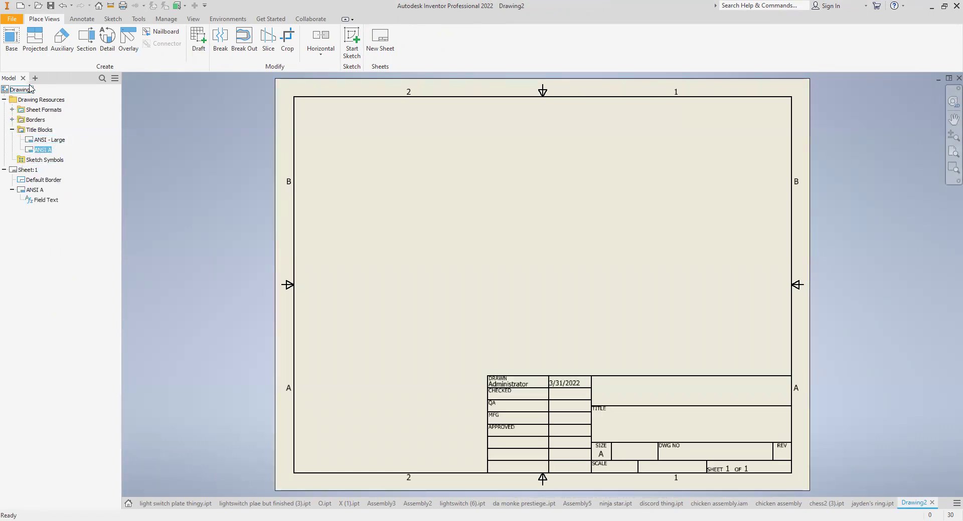
# Place a 1/24 front view and an isometric view of chicken assembly.iam, and arrange them side by side above the title block.
pyautogui.click(12, 37)
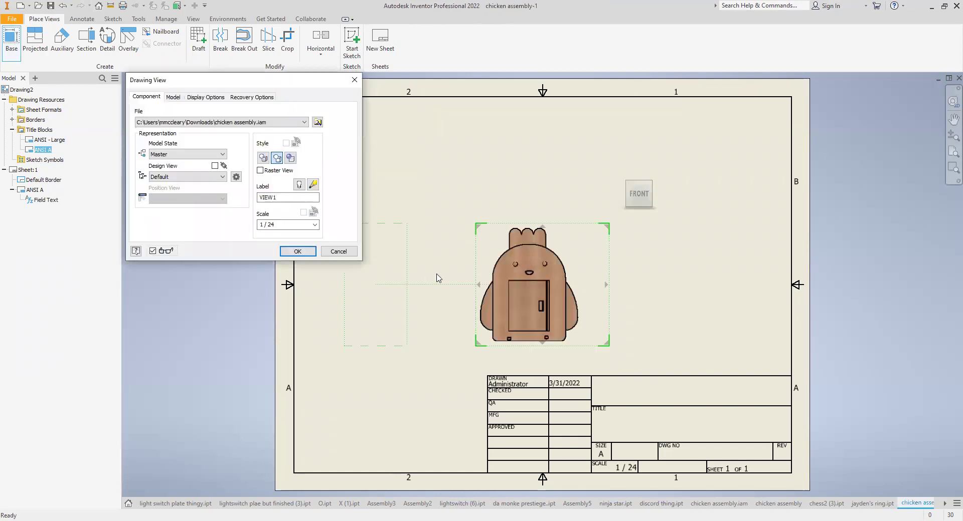
pyautogui.click(716, 224)
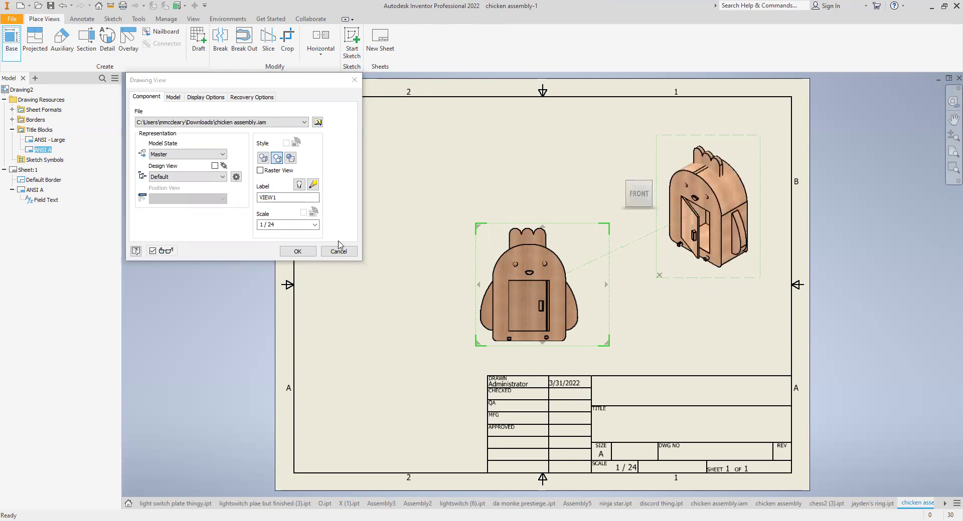
pyautogui.click(307, 258)
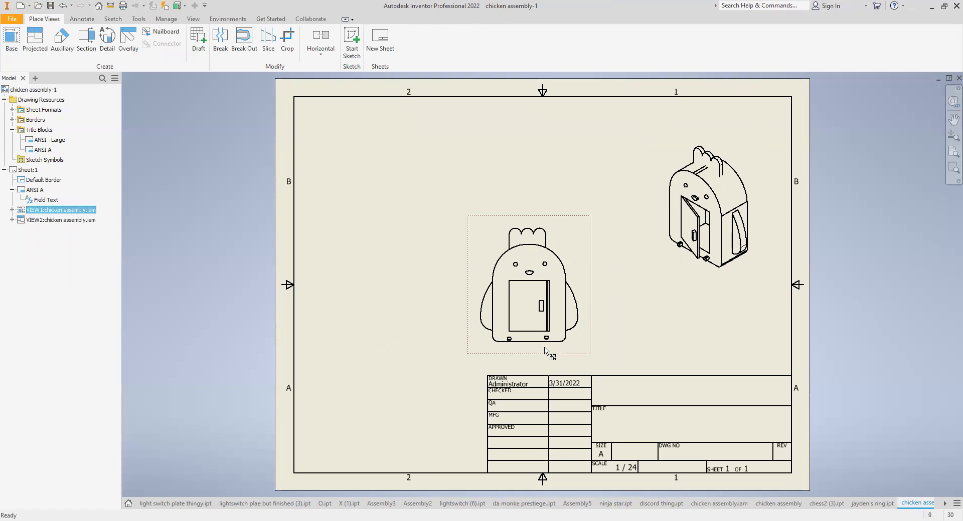
pyautogui.moveTo(534, 357); pyautogui.dragTo(405, 364)
pyautogui.moveTo(717, 281); pyautogui.dragTo(558, 372)
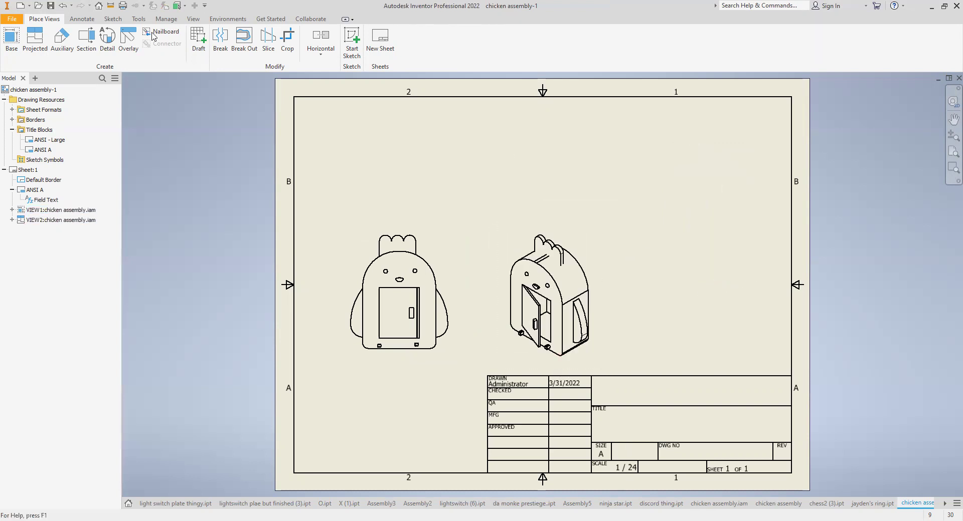
# Project a top view from the front view and place it directly above on the sheet.
pyautogui.click(401, 314)
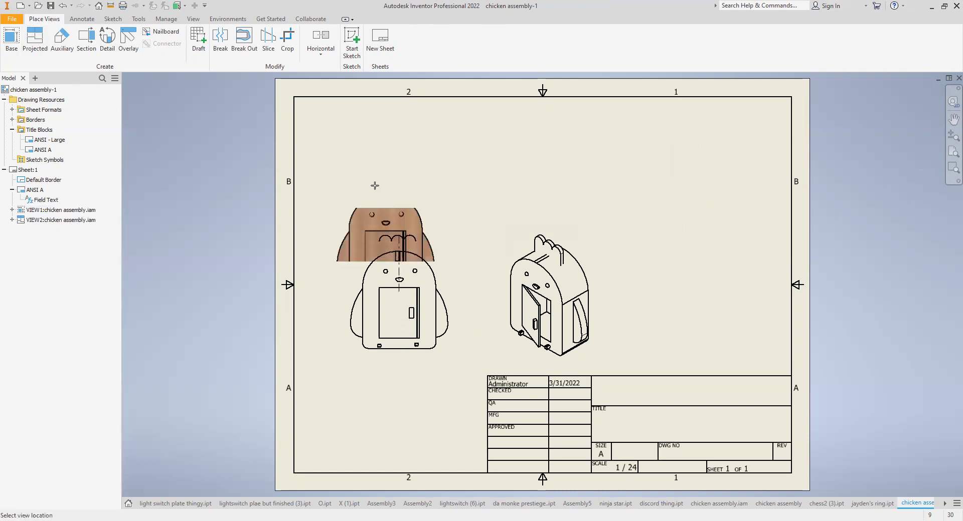
pyautogui.click(408, 171)
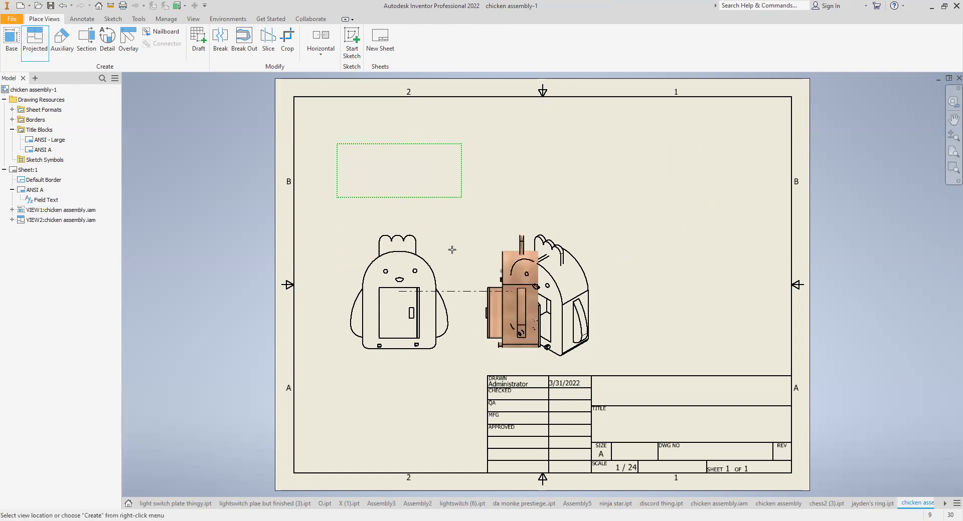
pyautogui.rightClick(441, 203)
pyautogui.click(478, 234)
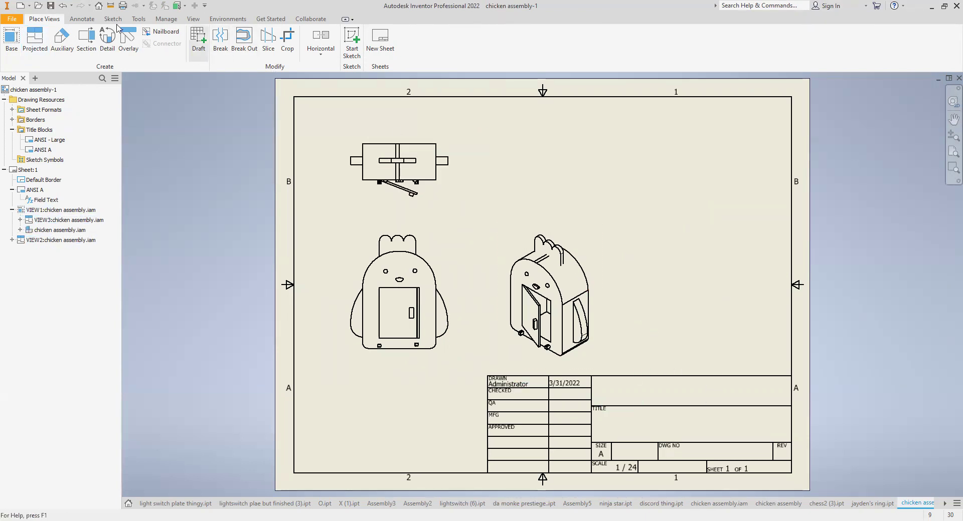
# Insert a structured, first-level parts list for chicken assembly.iam at the upper-right corner of the drawing border.
pyautogui.click(82, 19)
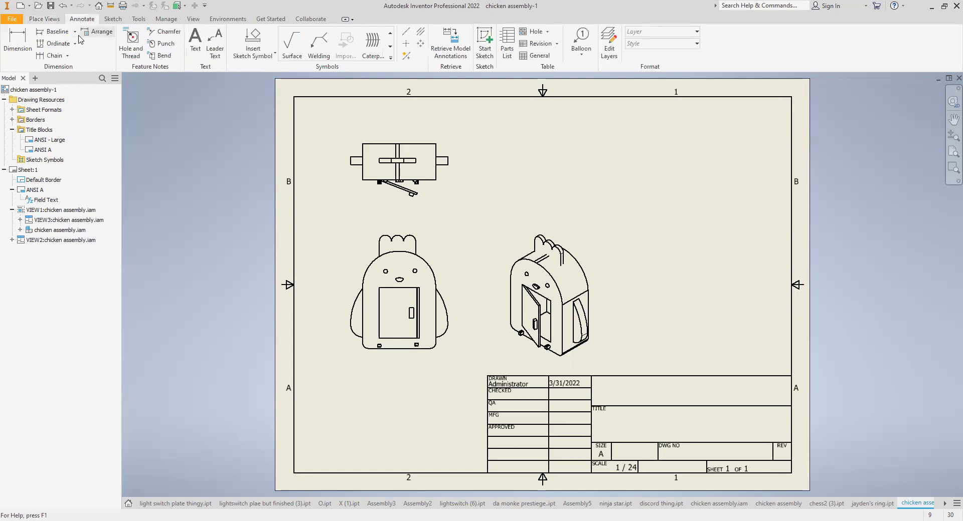
pyautogui.click(507, 42)
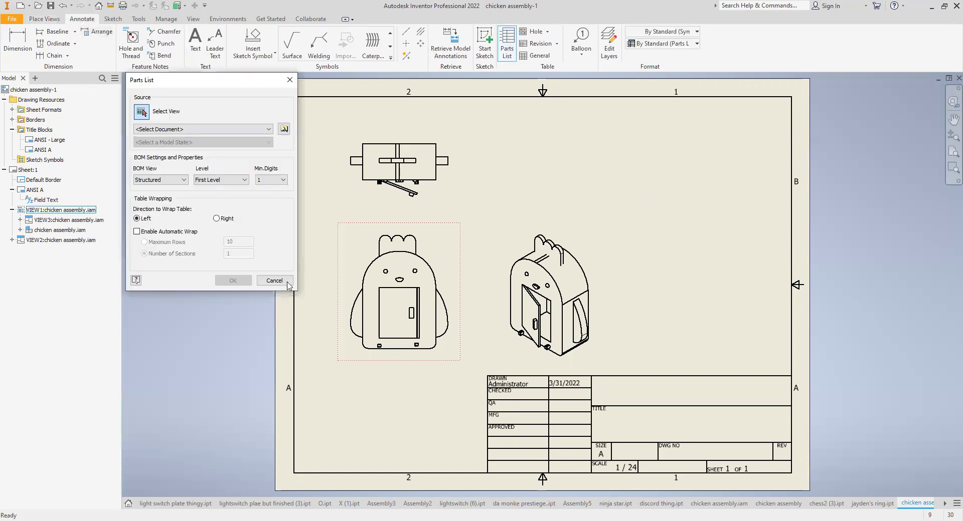
pyautogui.click(258, 129)
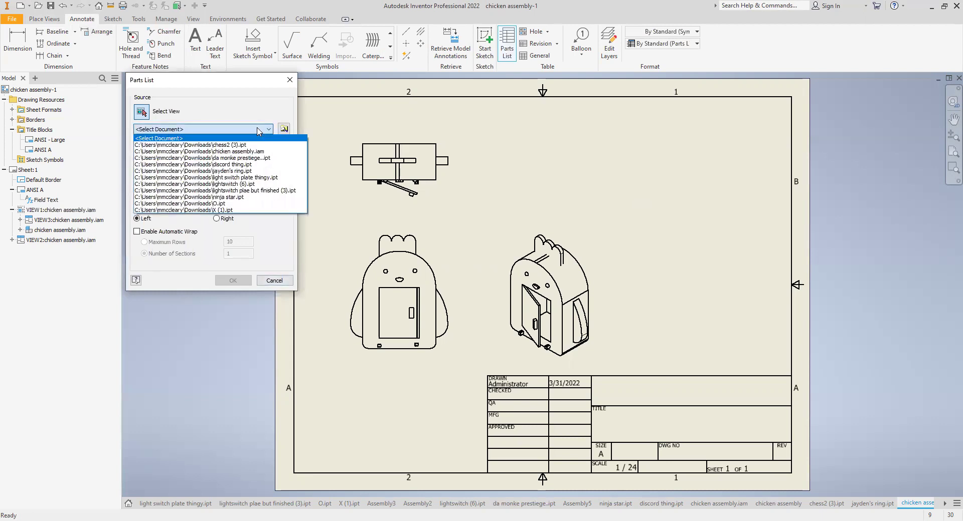
pyautogui.click(257, 152)
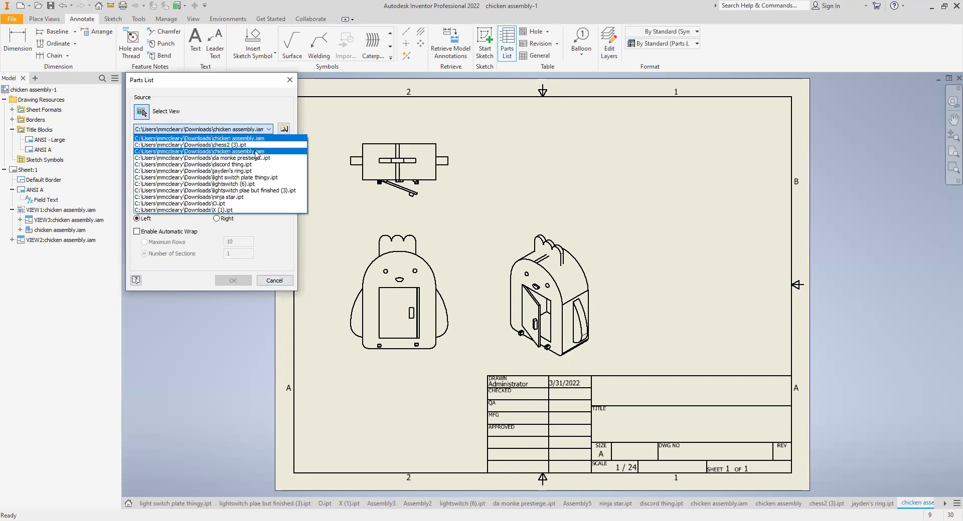
pyautogui.click(234, 281)
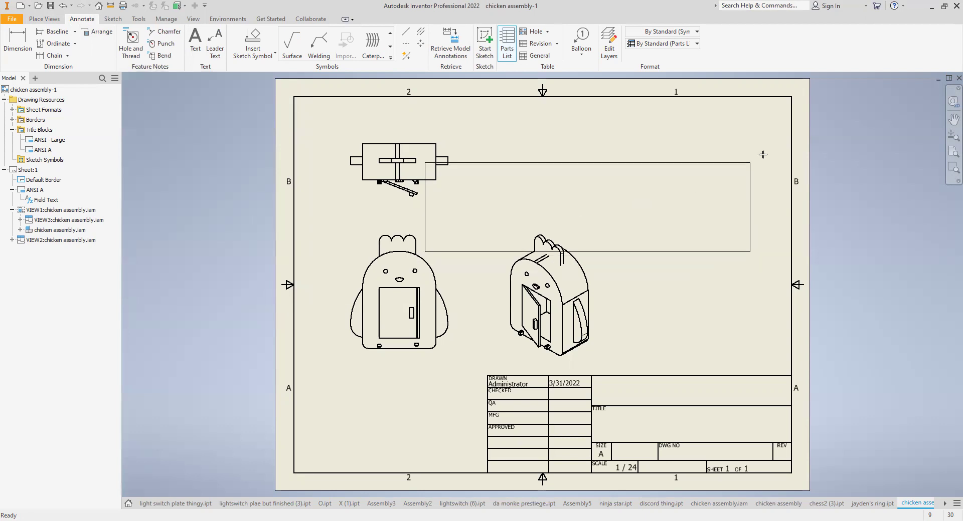
pyautogui.click(793, 99)
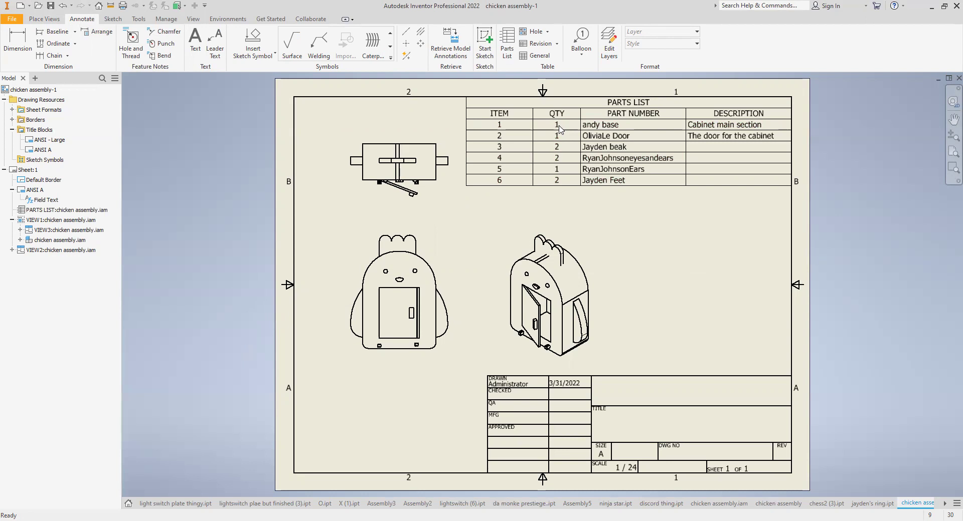
pyautogui.click(560, 129)
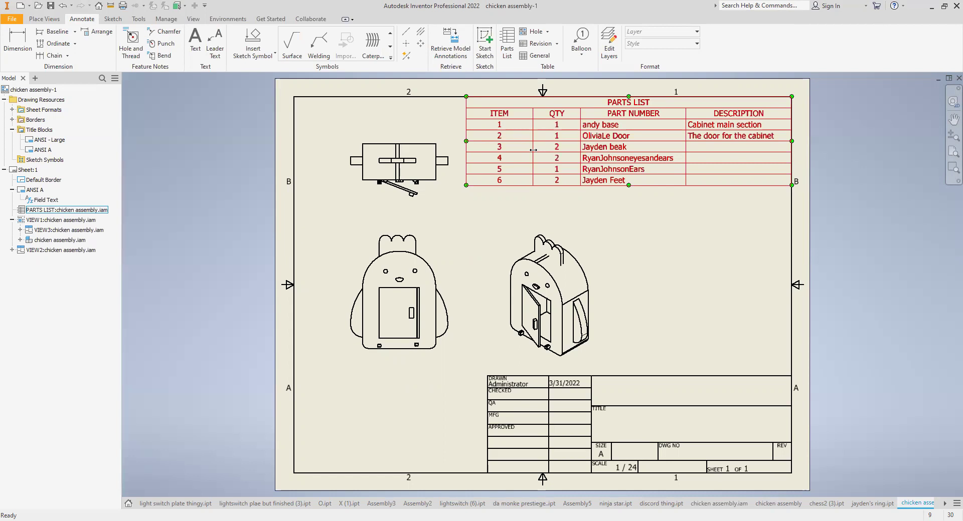
pyautogui.click(484, 89)
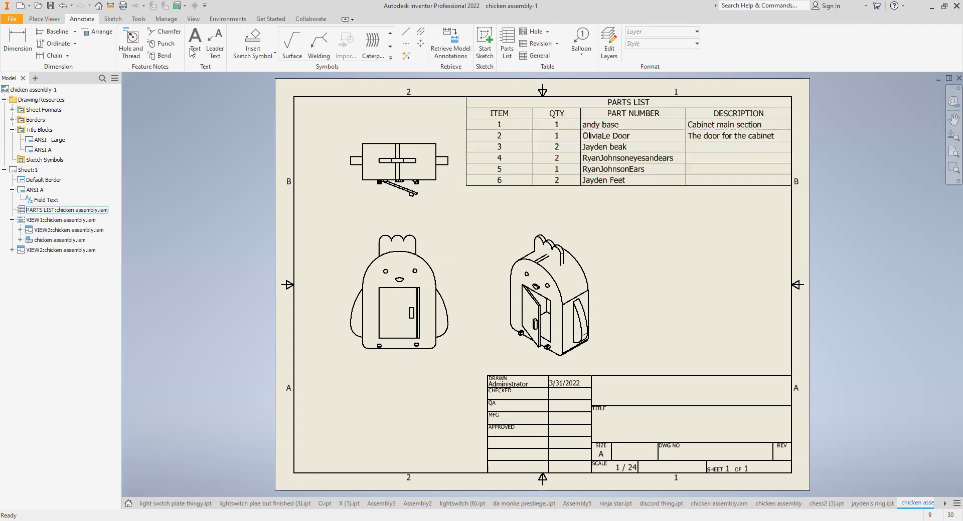
# Open the bill of materials from the parts list and describe the beak as "Break of bird" and the eyes as "The eyes they haunt me".
pyautogui.click(612, 163)
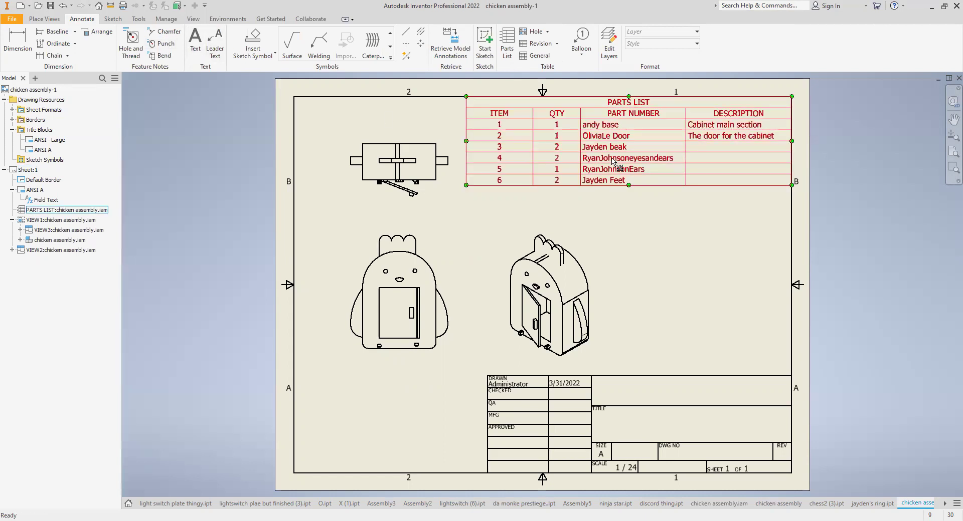
pyautogui.rightClick(612, 161)
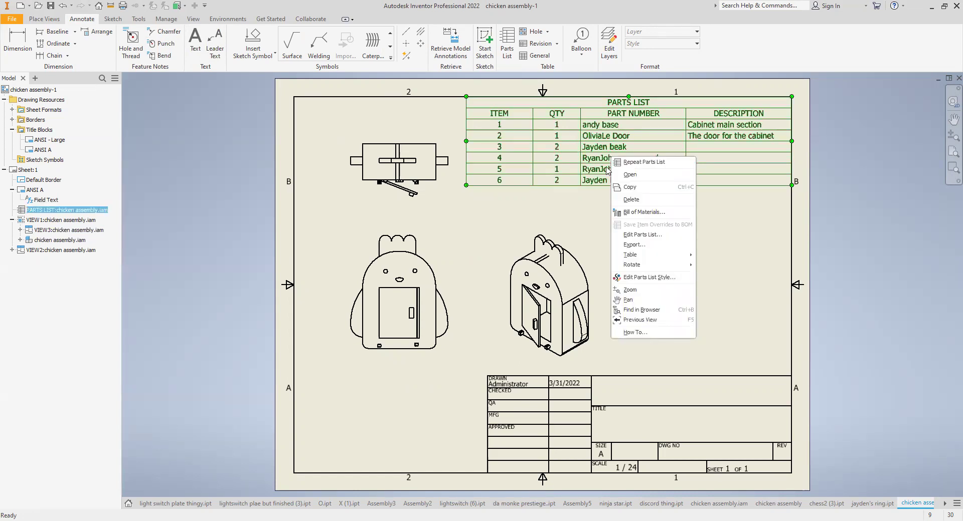
pyautogui.click(634, 213)
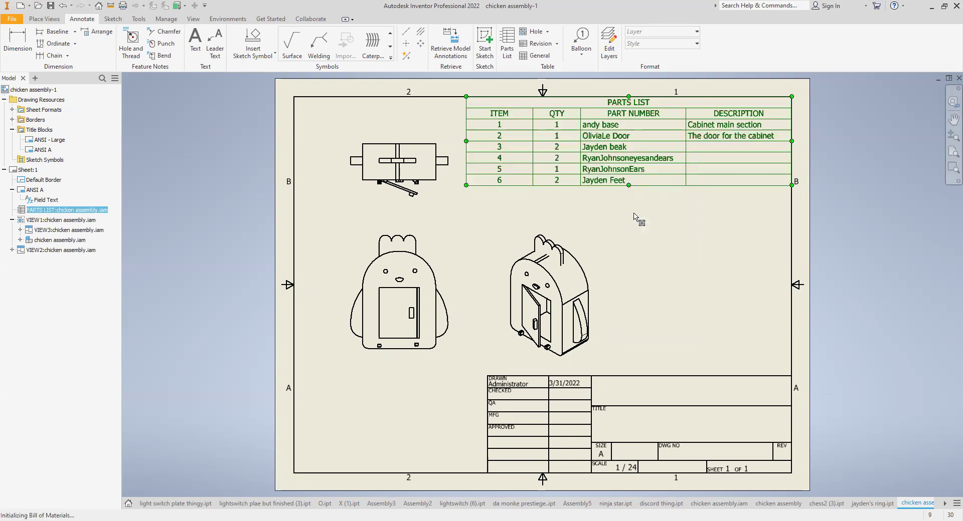
pyautogui.click(608, 300)
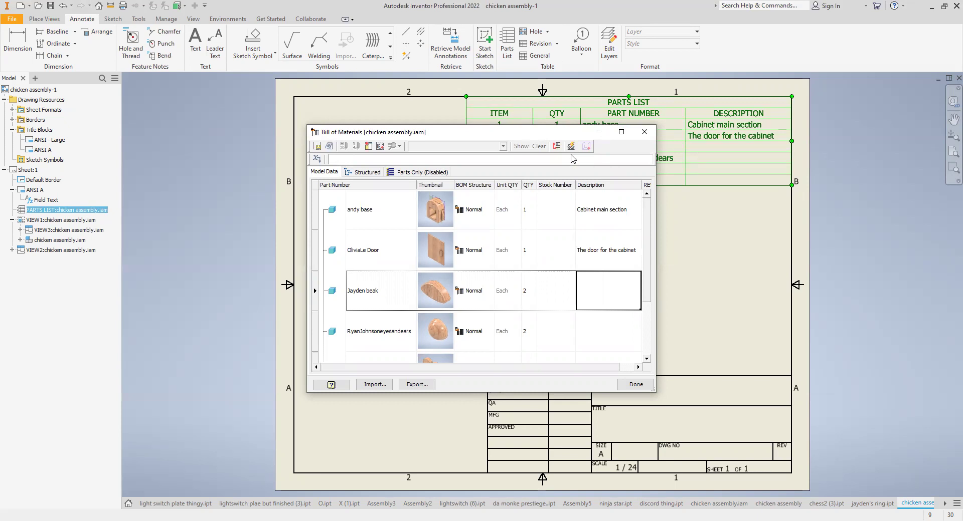
pyautogui.write('Break of bird')
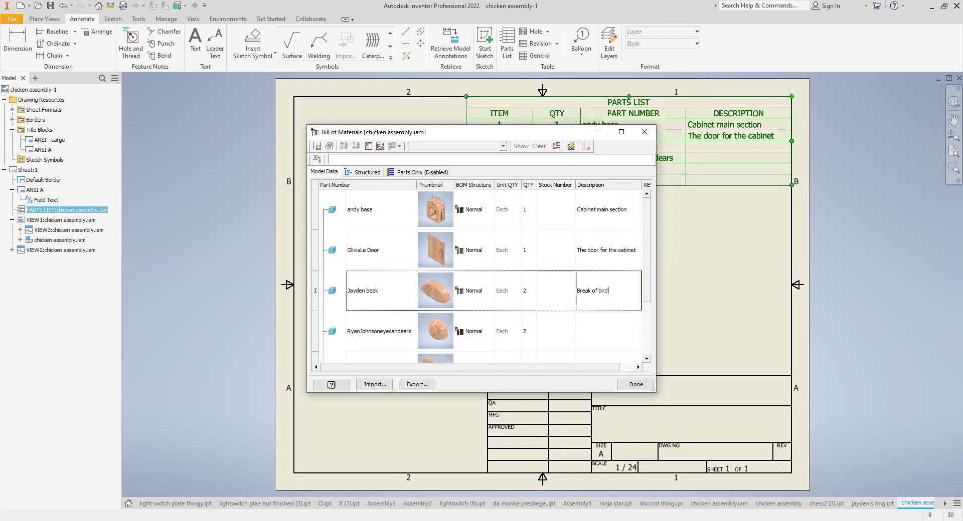
pyautogui.click(604, 335)
pyautogui.write('The eyes they haunt me')
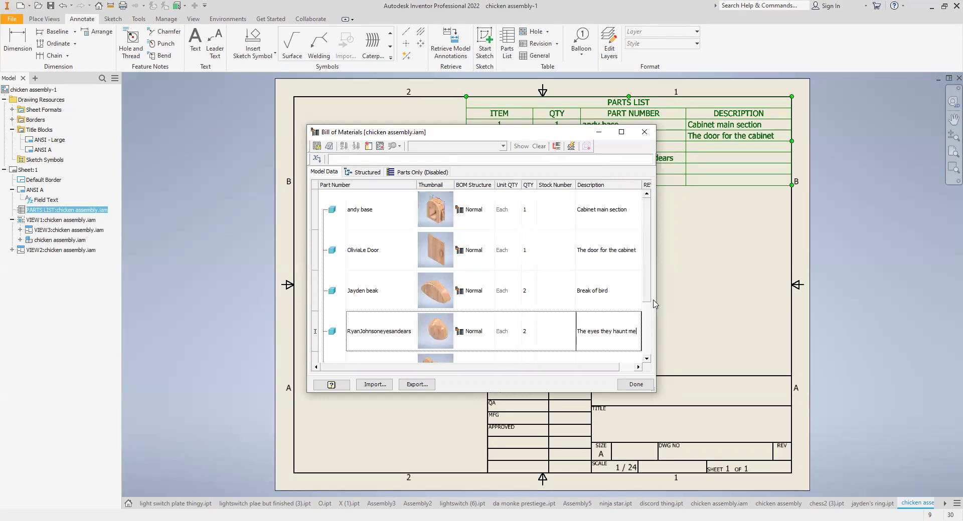
# Set the ears part's description to "Rooster Comb" in the bill of materials.
pyautogui.moveTo(650, 304); pyautogui.dragTo(649, 340)
pyautogui.click(629, 309)
pyautogui.write('Comb')
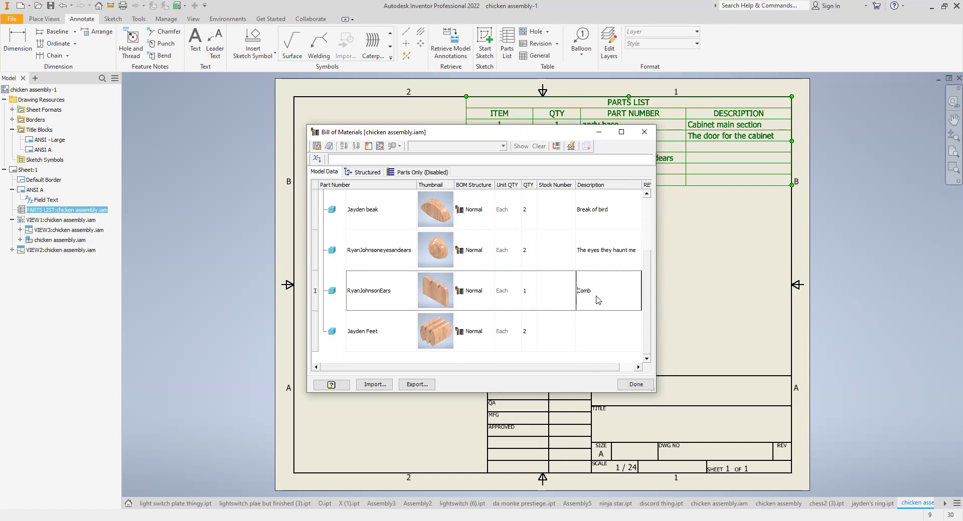
pyautogui.click(577, 291)
pyautogui.write('Rooster')
# Set the feet part's description to "The Claw is our master" and finish editing the bill of materials.
pyautogui.click(600, 337)
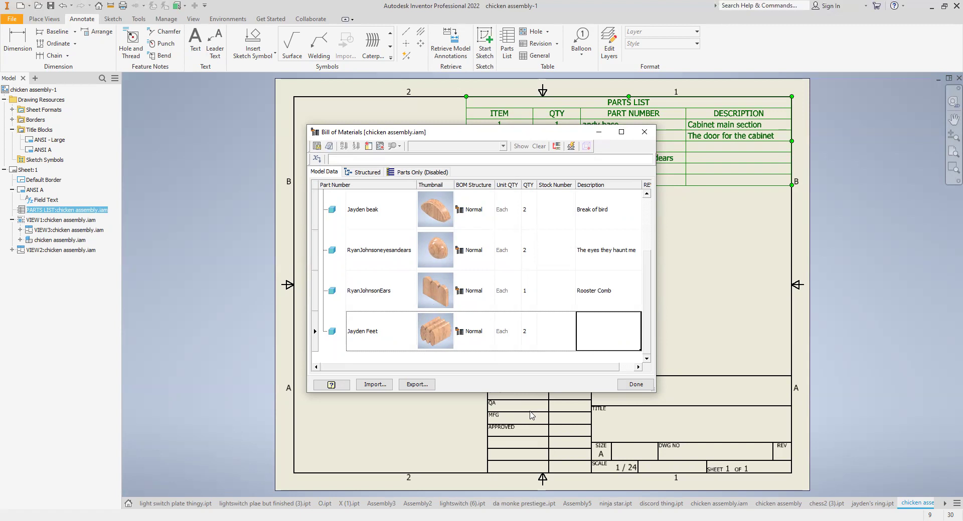
pyautogui.write('The Claw is our master')
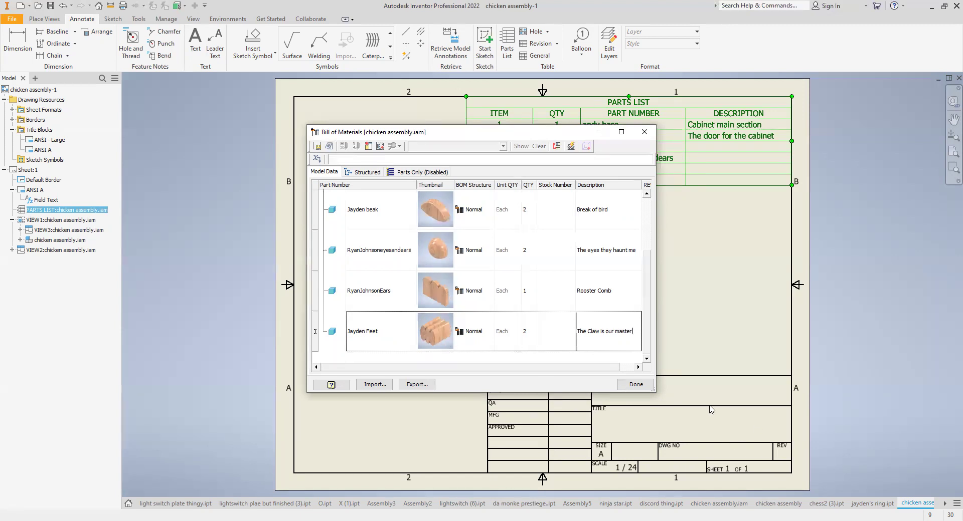
pyautogui.click(634, 385)
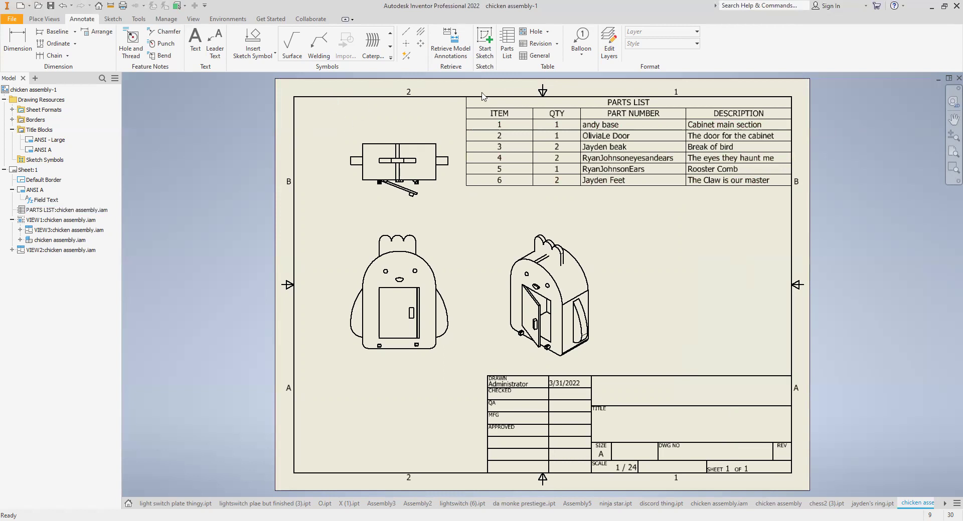
# Add a balloon to the main cabinet body's right edge in the front view, placed above and to its right.
pyautogui.click(581, 56)
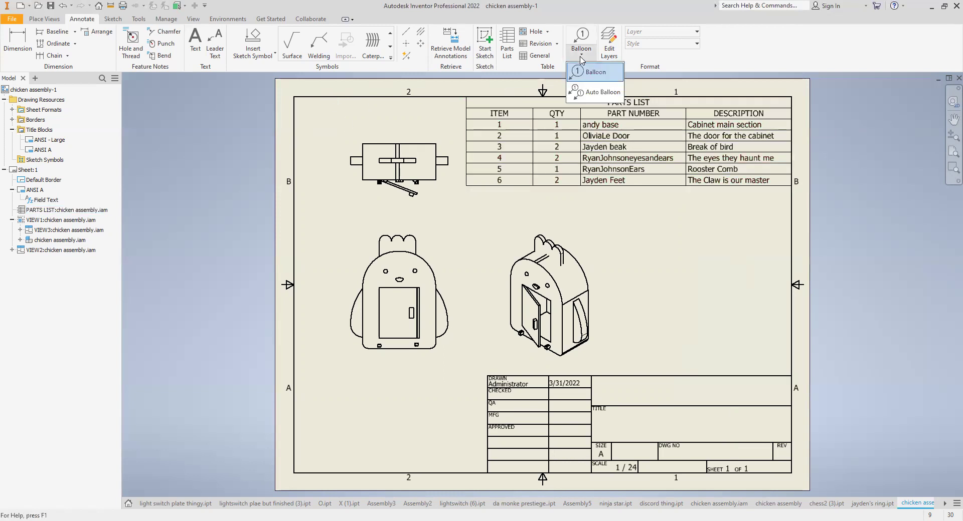
pyautogui.click(582, 56)
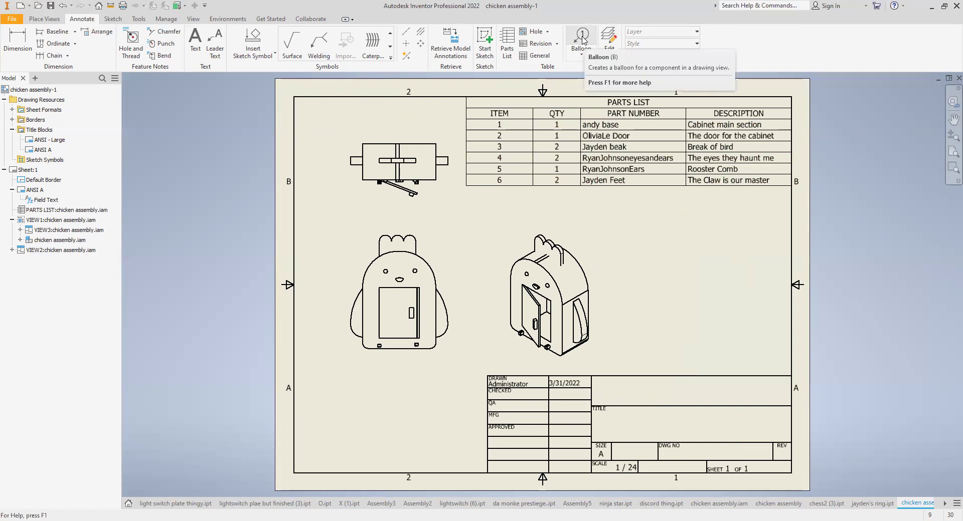
pyautogui.click(582, 39)
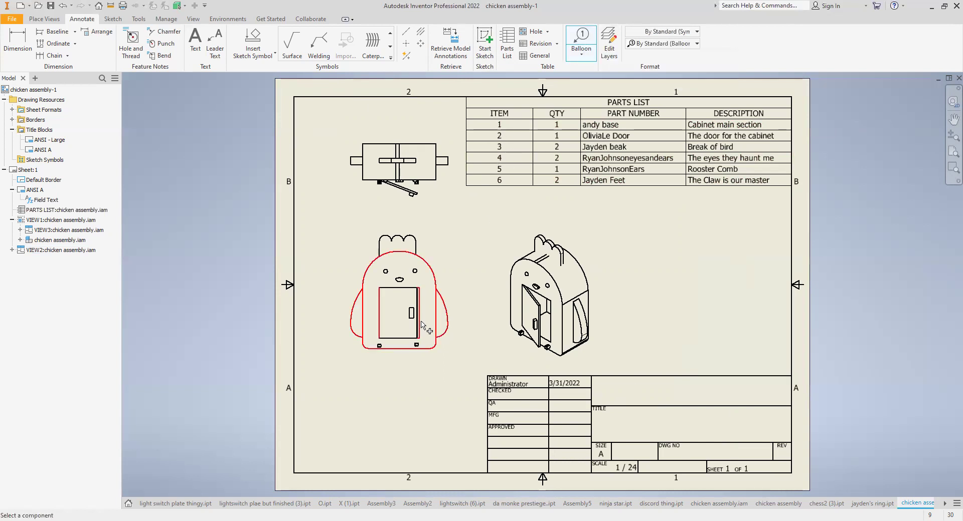
pyautogui.click(437, 284)
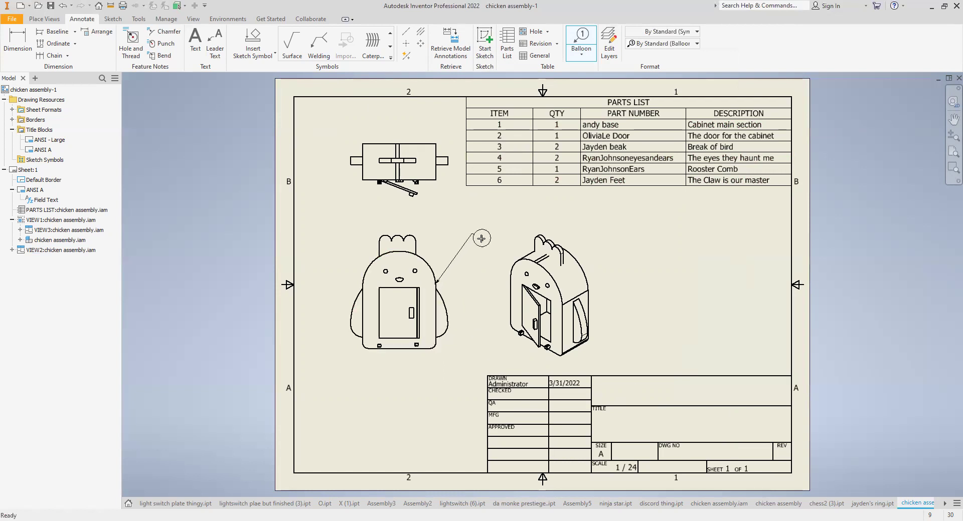
pyautogui.rightClick(483, 235)
pyautogui.click(514, 241)
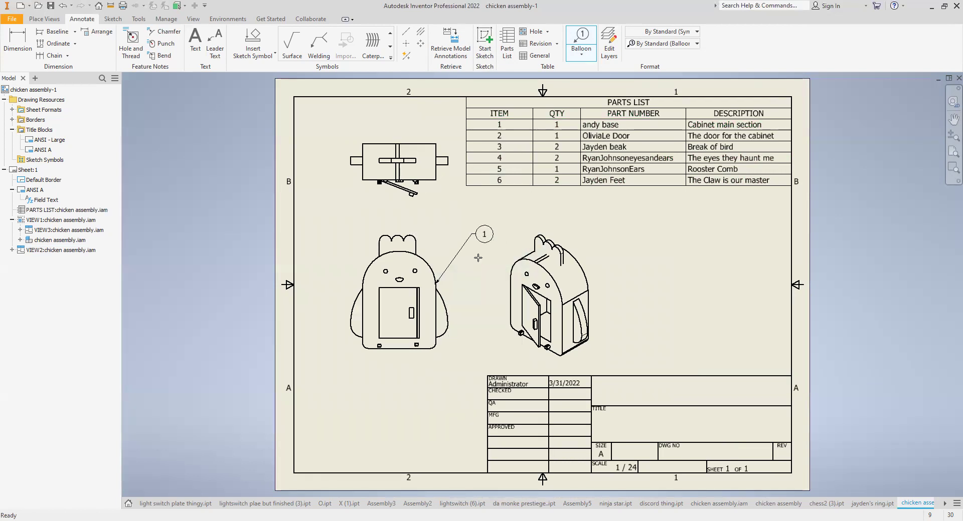
# Balloon the rooster comb and the left eye in the front view, placing both balloons to the left of the view.
pyautogui.click(405, 235)
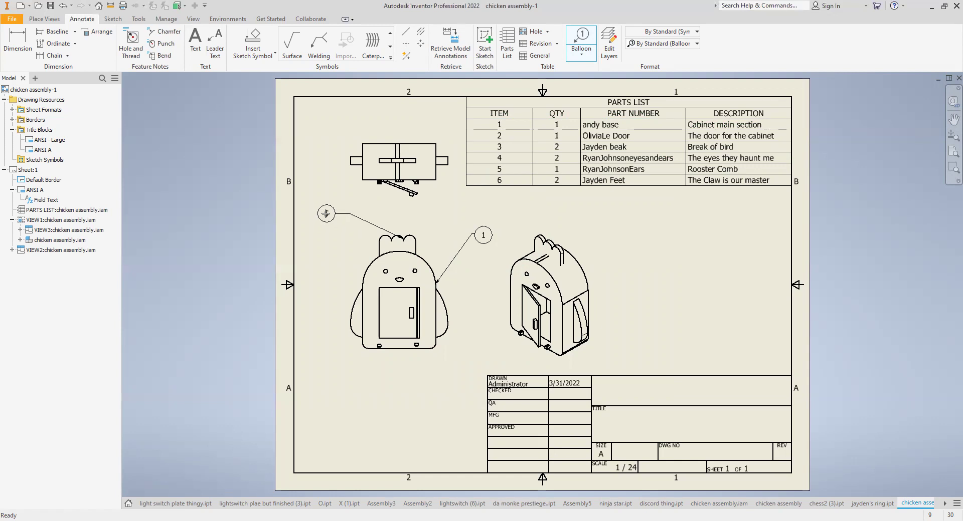
pyautogui.click(326, 215)
pyautogui.rightClick(326, 214)
pyautogui.click(366, 218)
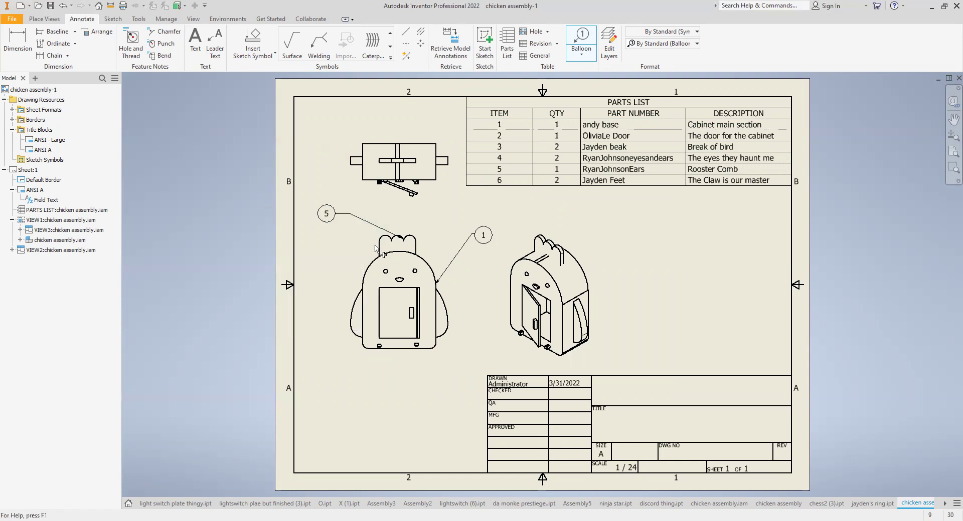
pyautogui.click(385, 272)
pyautogui.click(332, 248)
pyautogui.rightClick(332, 249)
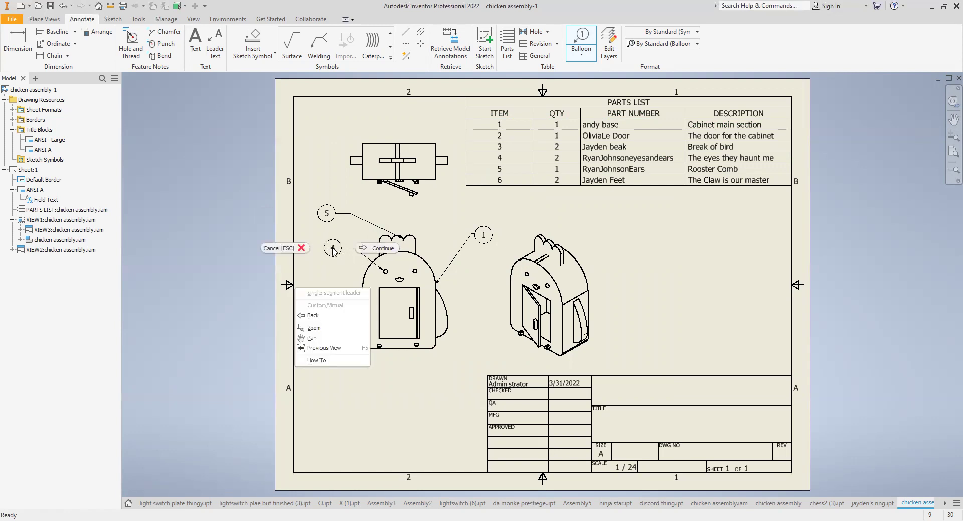
pyautogui.click(377, 249)
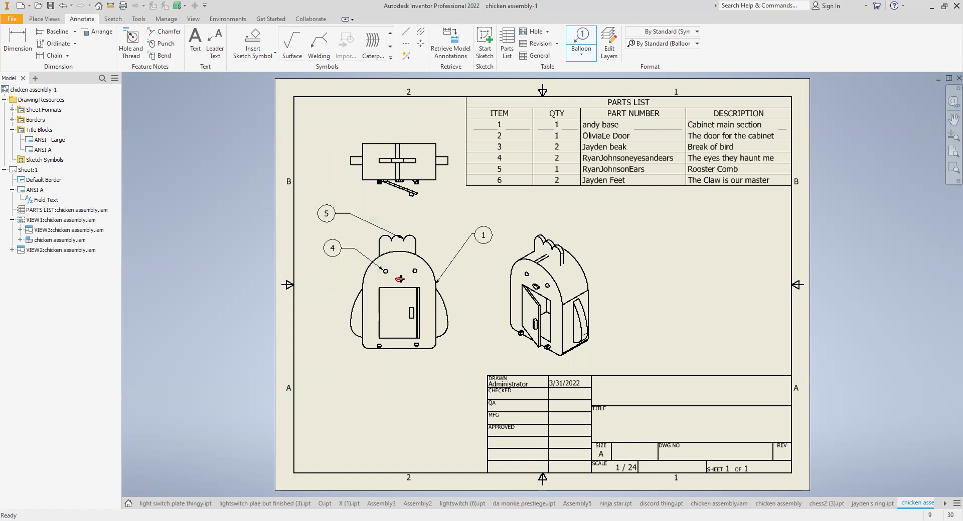
# Balloon the beak in the front view, placing the balloon just above the cabinet body's balloon.
pyautogui.click(399, 280)
pyautogui.click(458, 214)
pyautogui.rightClick(485, 212)
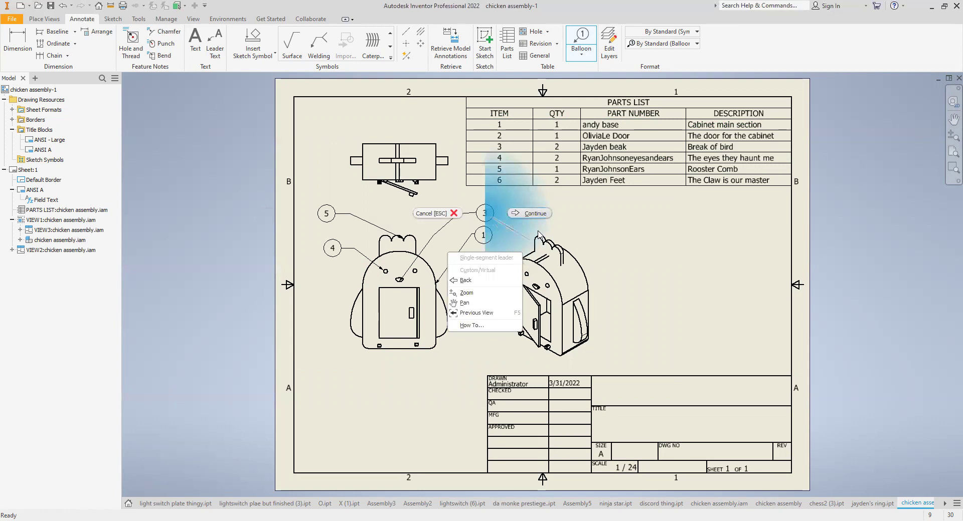
pyautogui.click(537, 212)
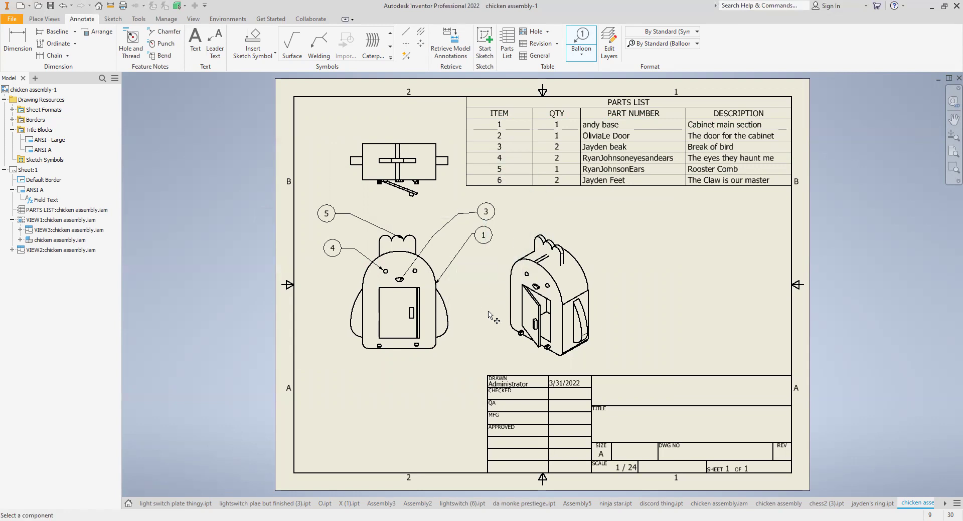
pyautogui.click(521, 333)
pyautogui.click(515, 358)
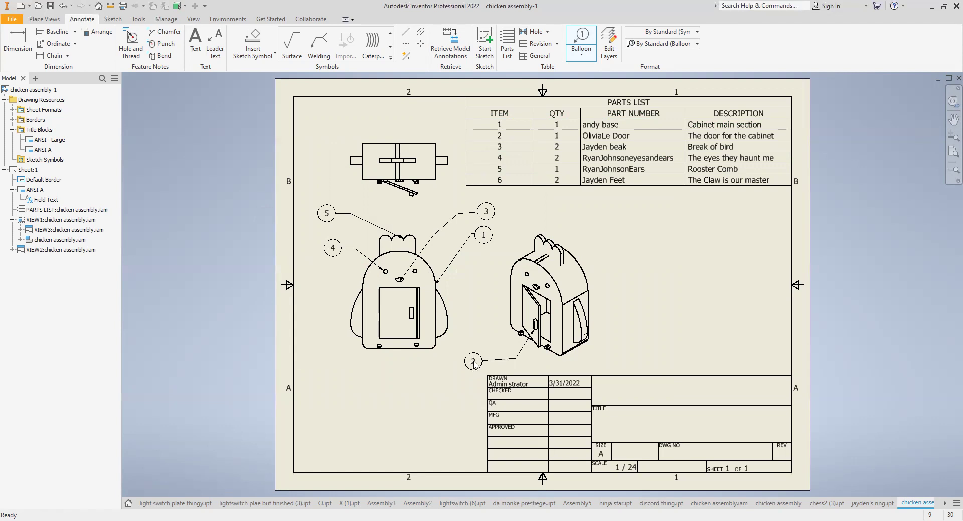
pyautogui.rightClick(473, 361)
pyautogui.click(442, 362)
pyautogui.click(407, 194)
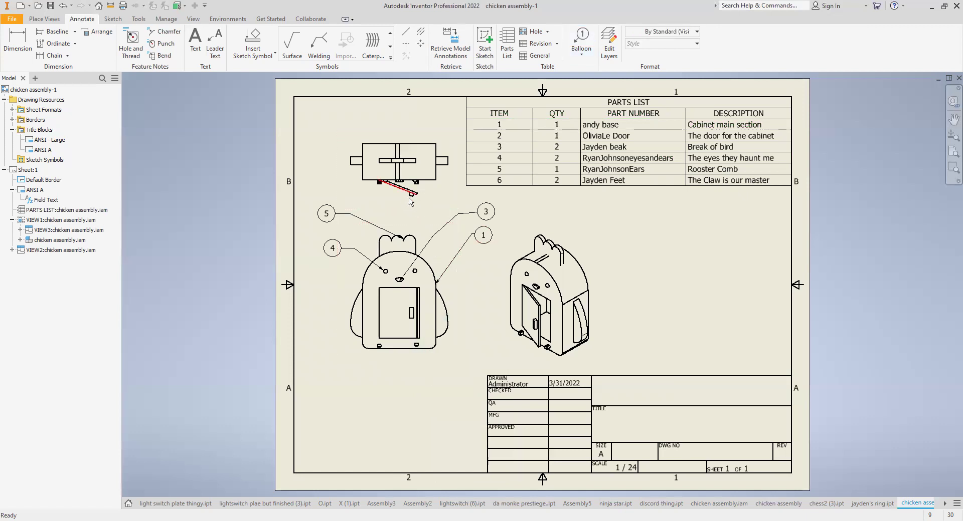
# Balloon the open door in the top view, placing the balloon below and to the right of it.
pyautogui.click(581, 39)
pyautogui.click(403, 189)
pyautogui.click(416, 212)
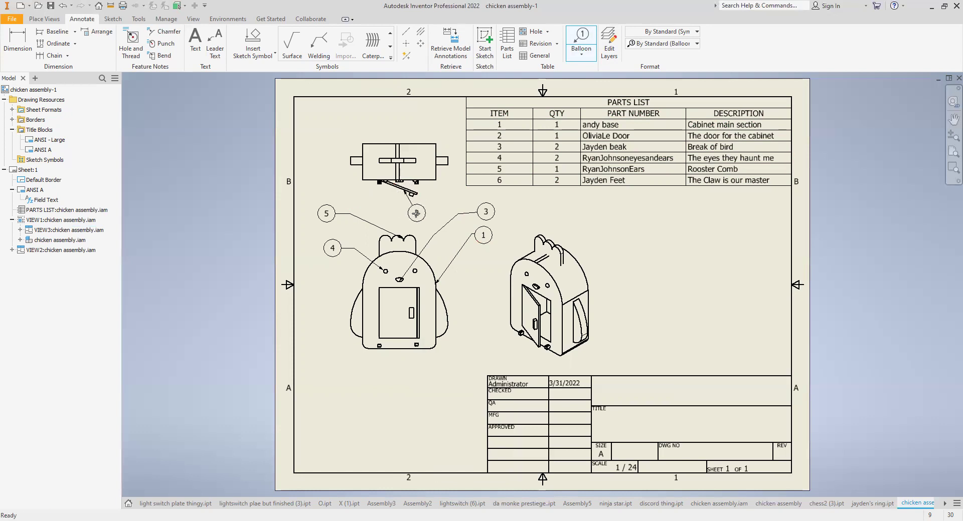
pyautogui.rightClick(449, 203)
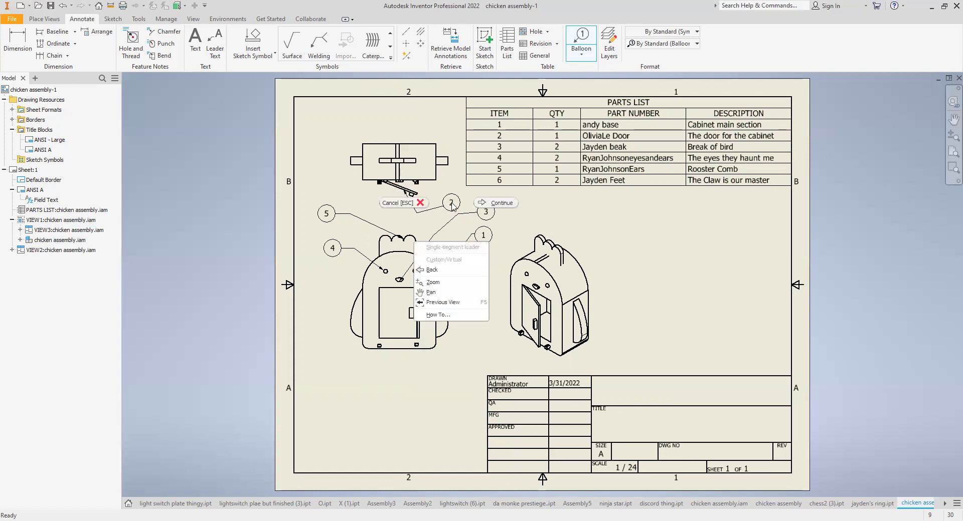
pyautogui.click(486, 200)
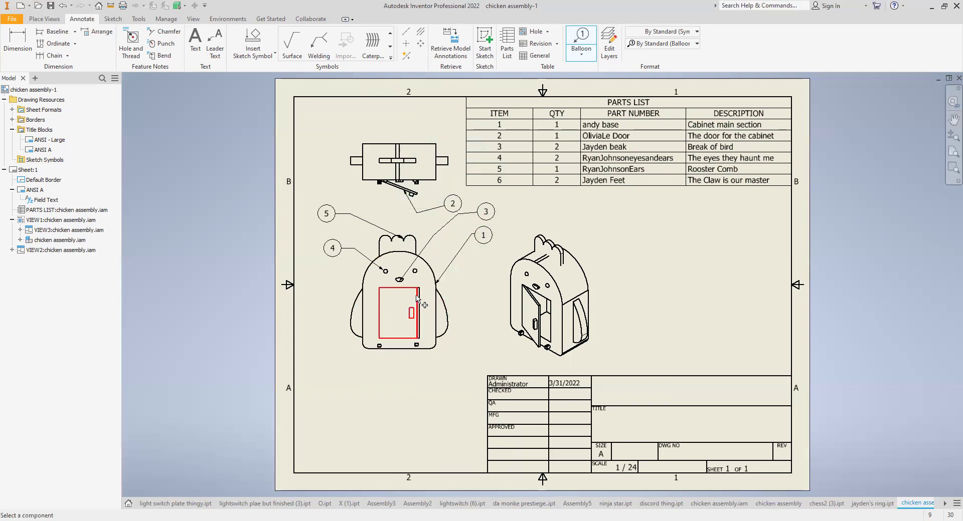
# Balloon the right foot in the front view, placing the balloon just below the cabinet.
pyautogui.click(418, 349)
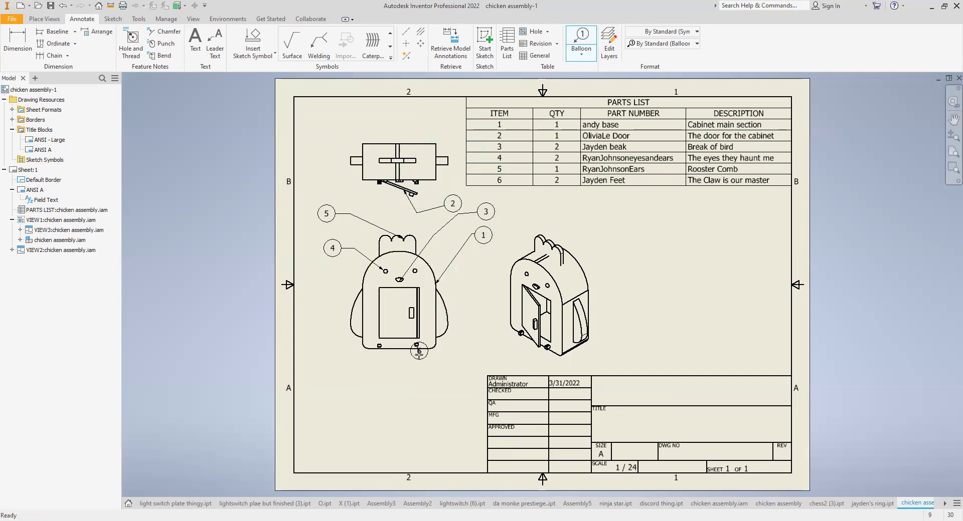
pyautogui.rightClick(463, 363)
pyautogui.click(430, 363)
# Add the text "Gimpy McChicken" at 0.240 in height to the title block's blank uppermost box and center it there.
pyautogui.click(200, 39)
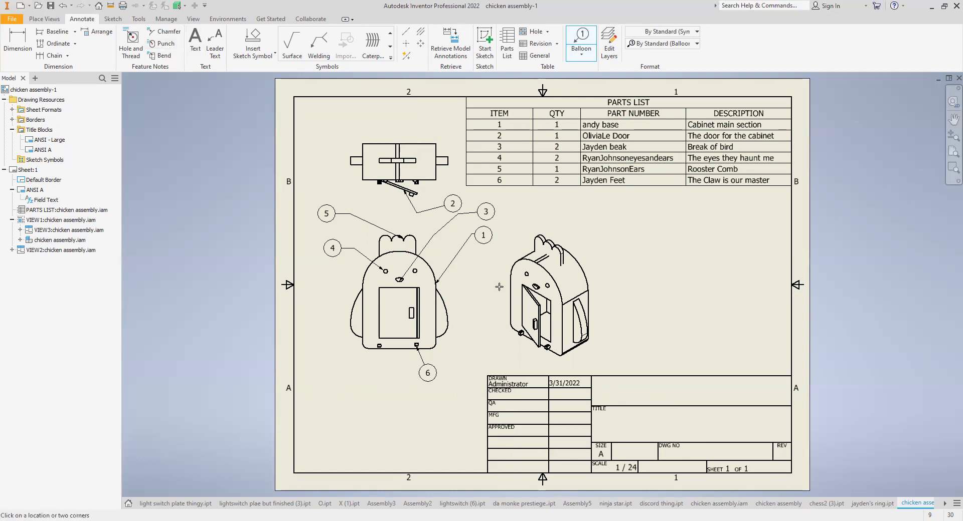
pyautogui.click(646, 387)
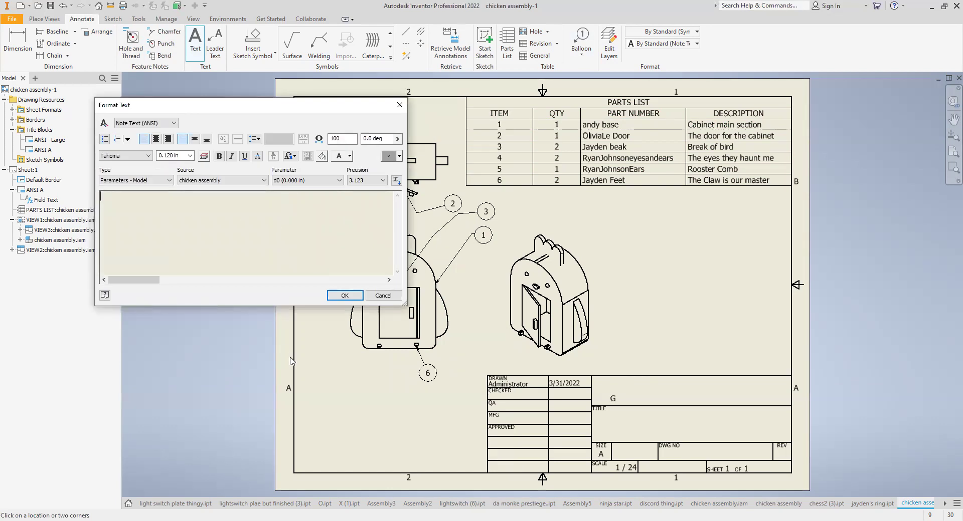
pyautogui.click(182, 156)
pyautogui.click(190, 156)
pyautogui.click(187, 186)
pyautogui.write('Gimpy Mc')
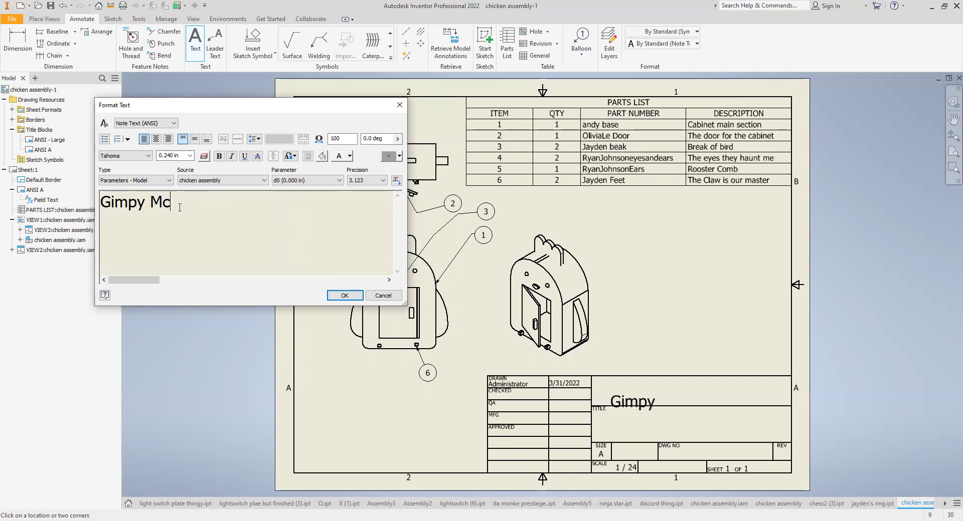
pyautogui.write('Chicken')
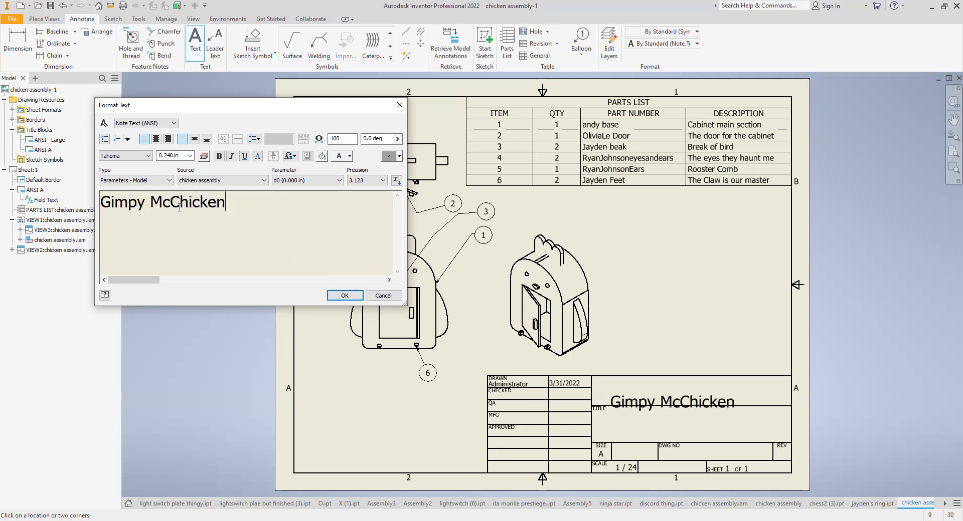
pyautogui.click(361, 297)
pyautogui.rightClick(660, 351)
pyautogui.click(691, 377)
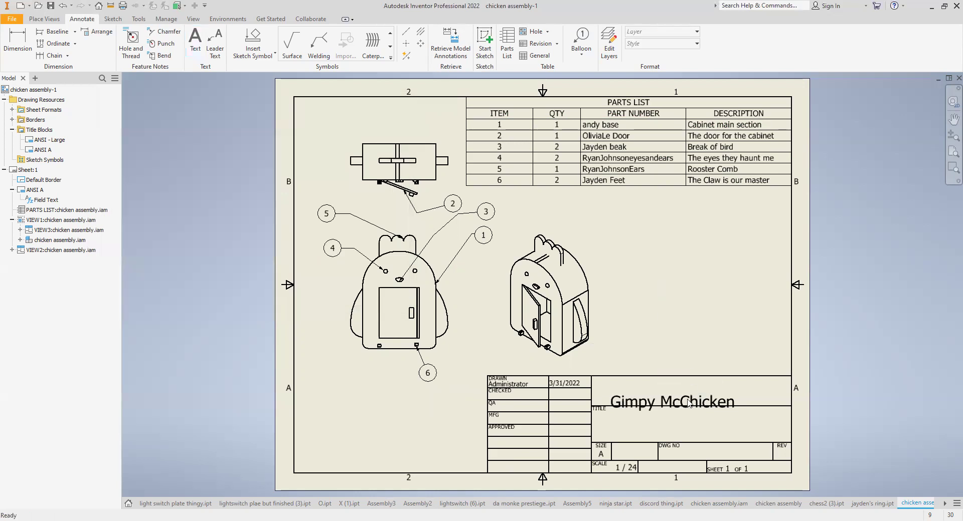
pyautogui.moveTo(690, 403); pyautogui.dragTo(696, 392)
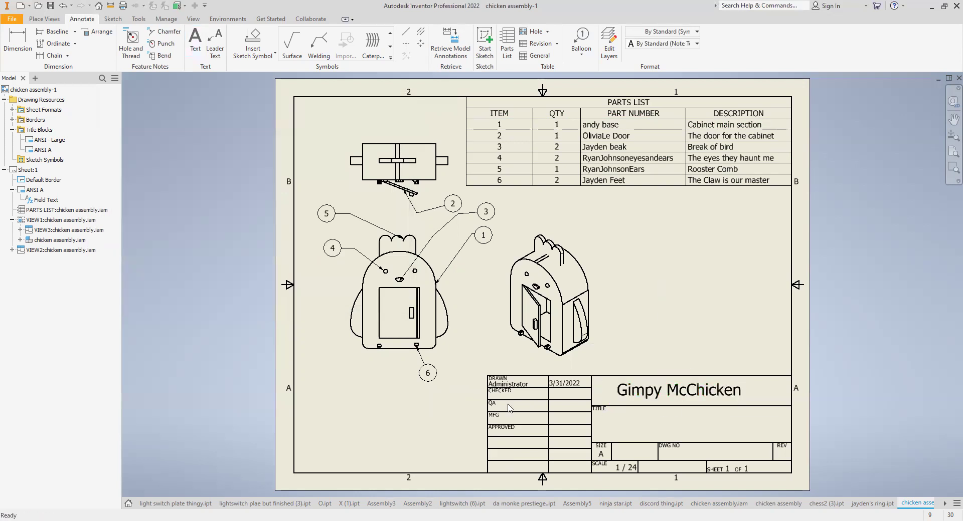
# Add the text "Chichen Cabinet" at 0.240 in height to the title block's TITLE field.
pyautogui.click(195, 38)
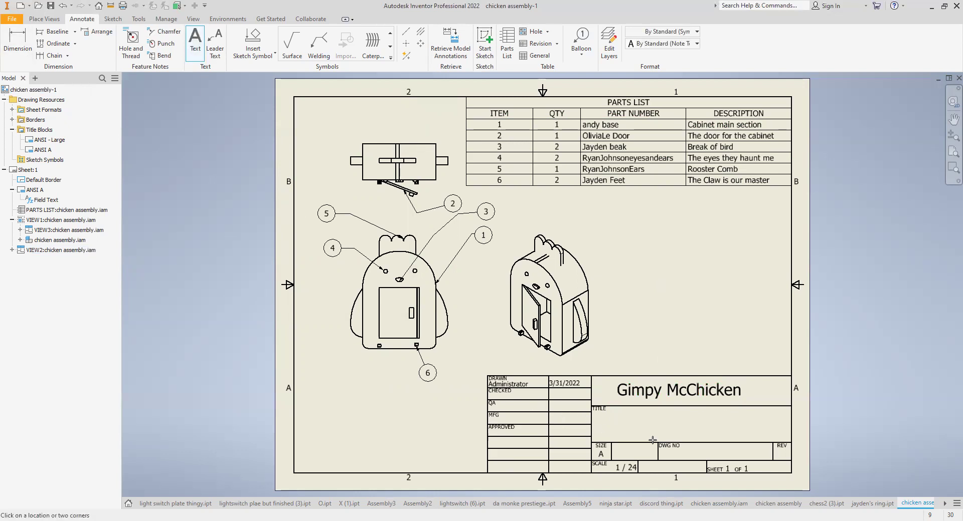
pyautogui.click(666, 434)
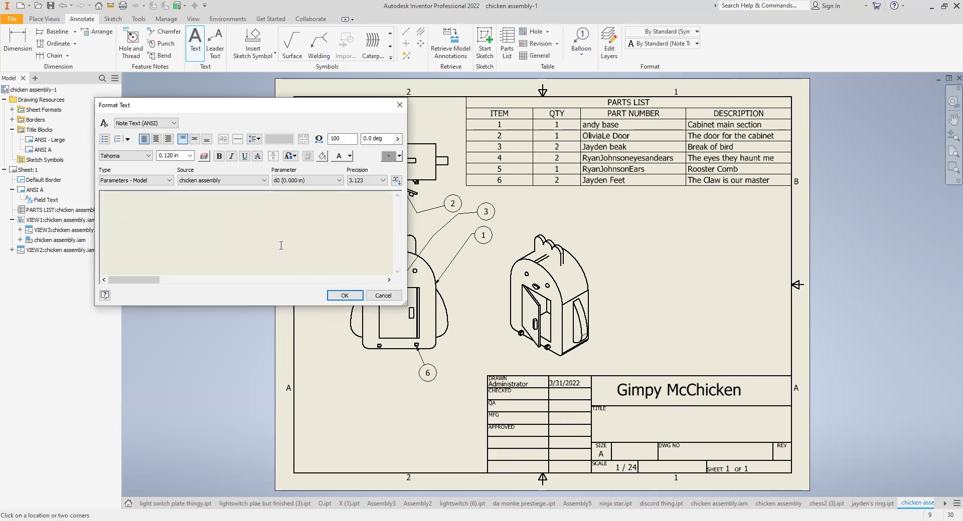
pyautogui.click(190, 156)
pyautogui.click(167, 184)
pyautogui.write('Chichen Cab')
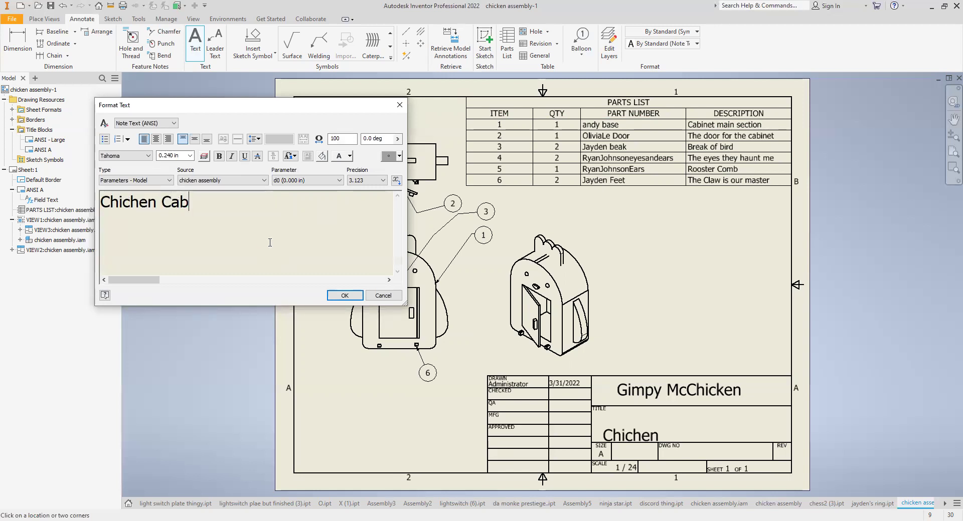
pyautogui.write('inet')
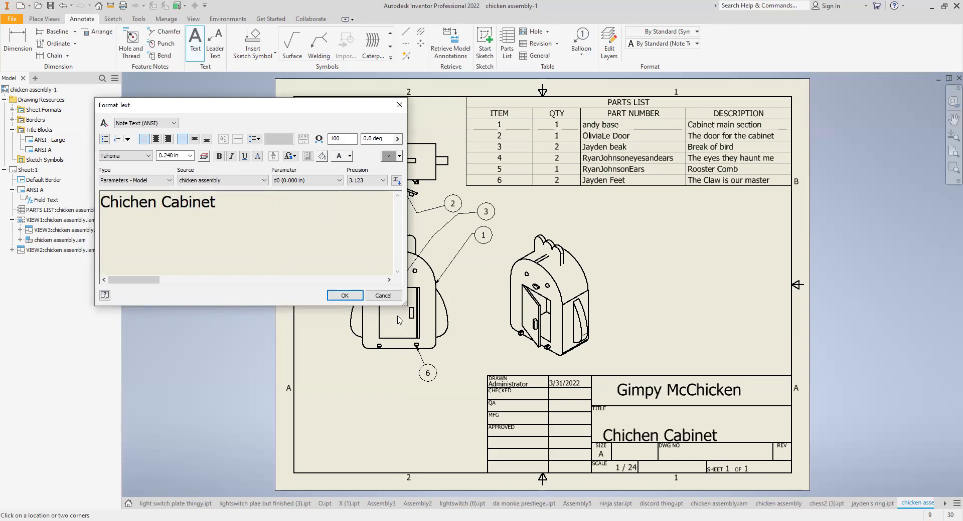
pyautogui.click(344, 296)
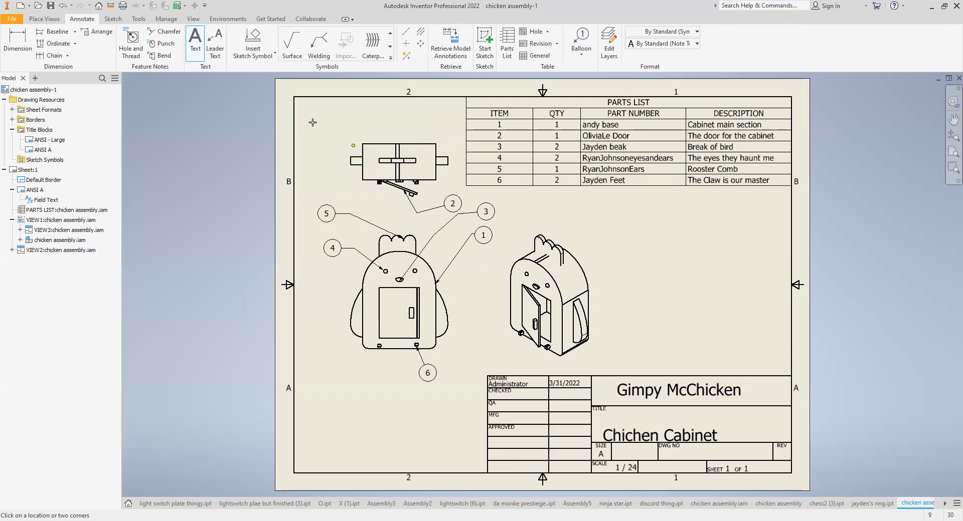
# Print the current sheet with Microsoft Print to PDF and save the output as "bom" in Downloads.
pyautogui.click(122, 6)
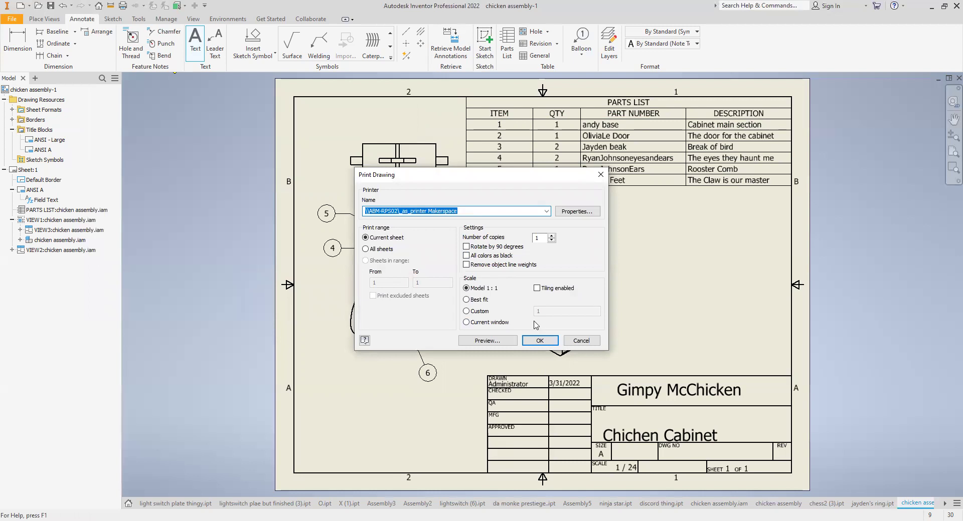
pyautogui.click(546, 212)
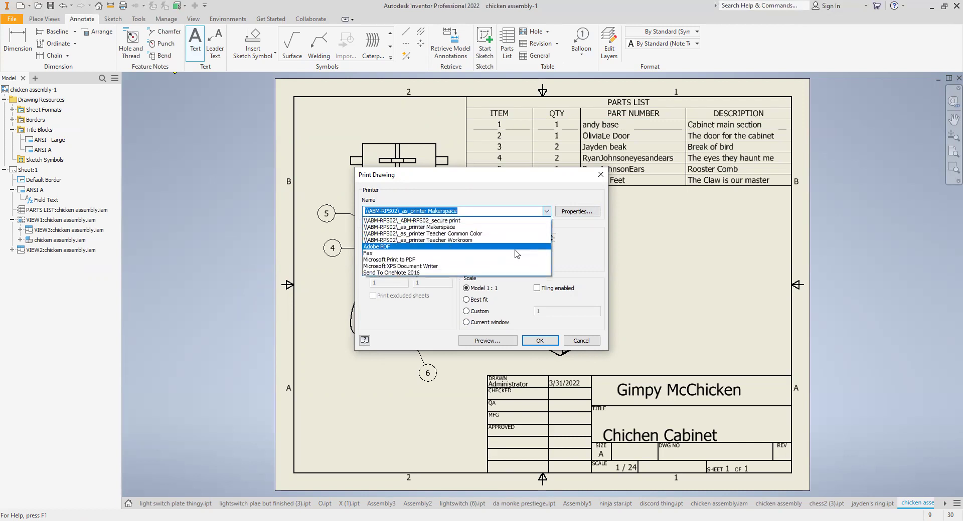
pyautogui.click(491, 260)
pyautogui.click(541, 340)
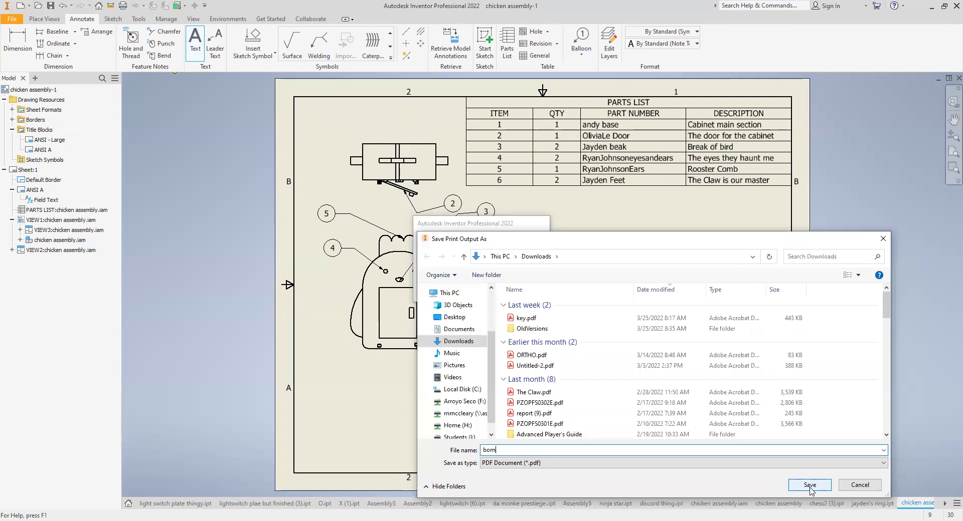
pyautogui.click(809, 486)
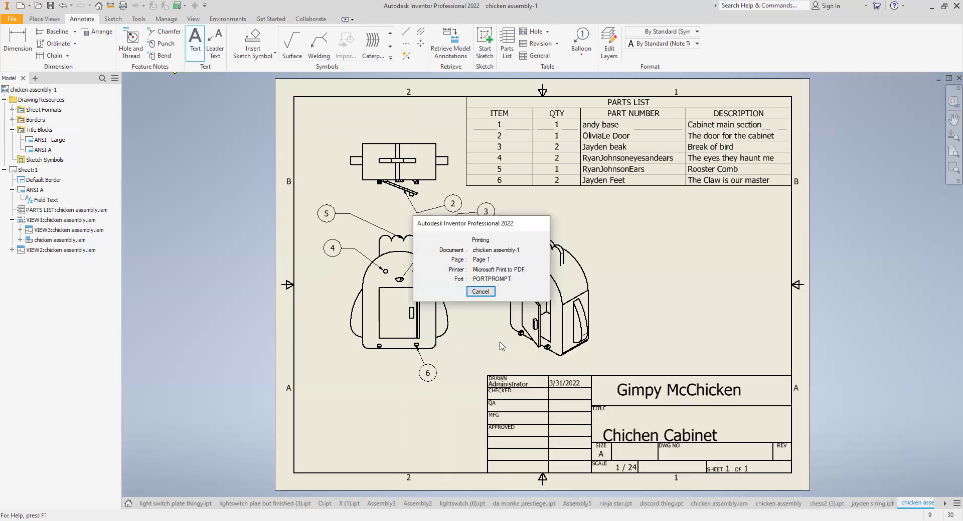